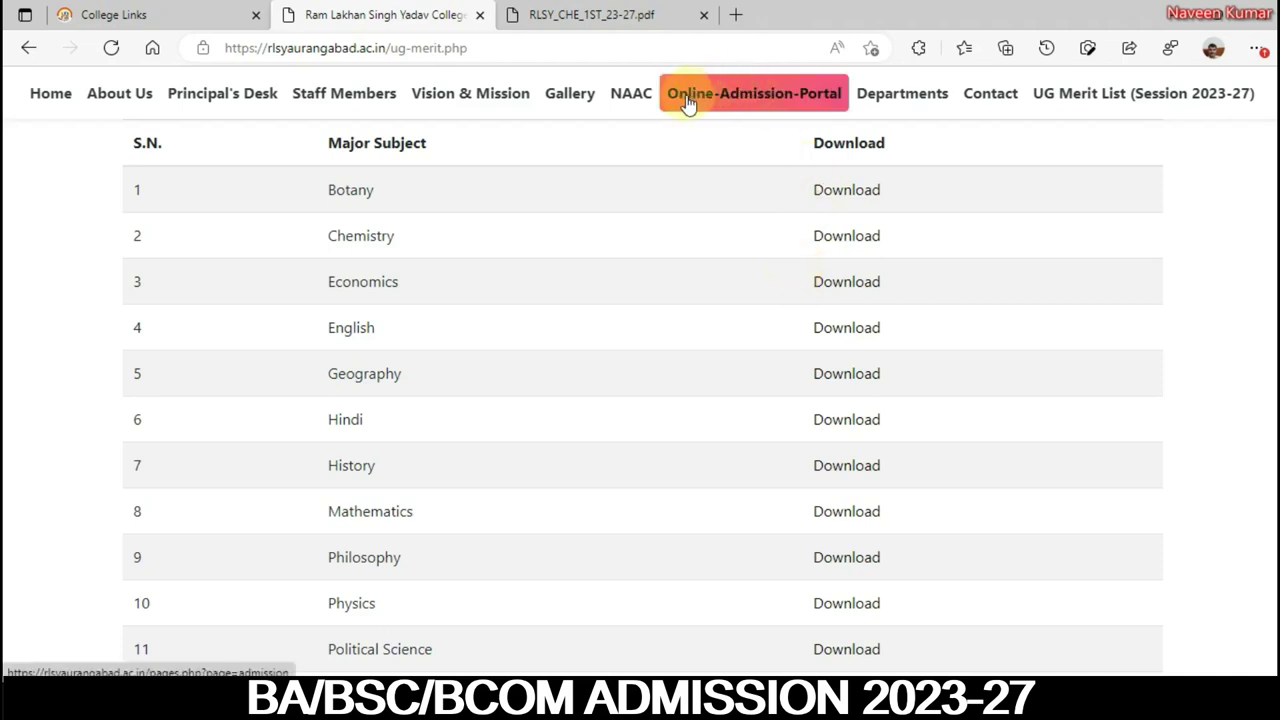
Step: Open the college's online admission portal and start the online admission process for Degree Admission
left_click(762, 102)
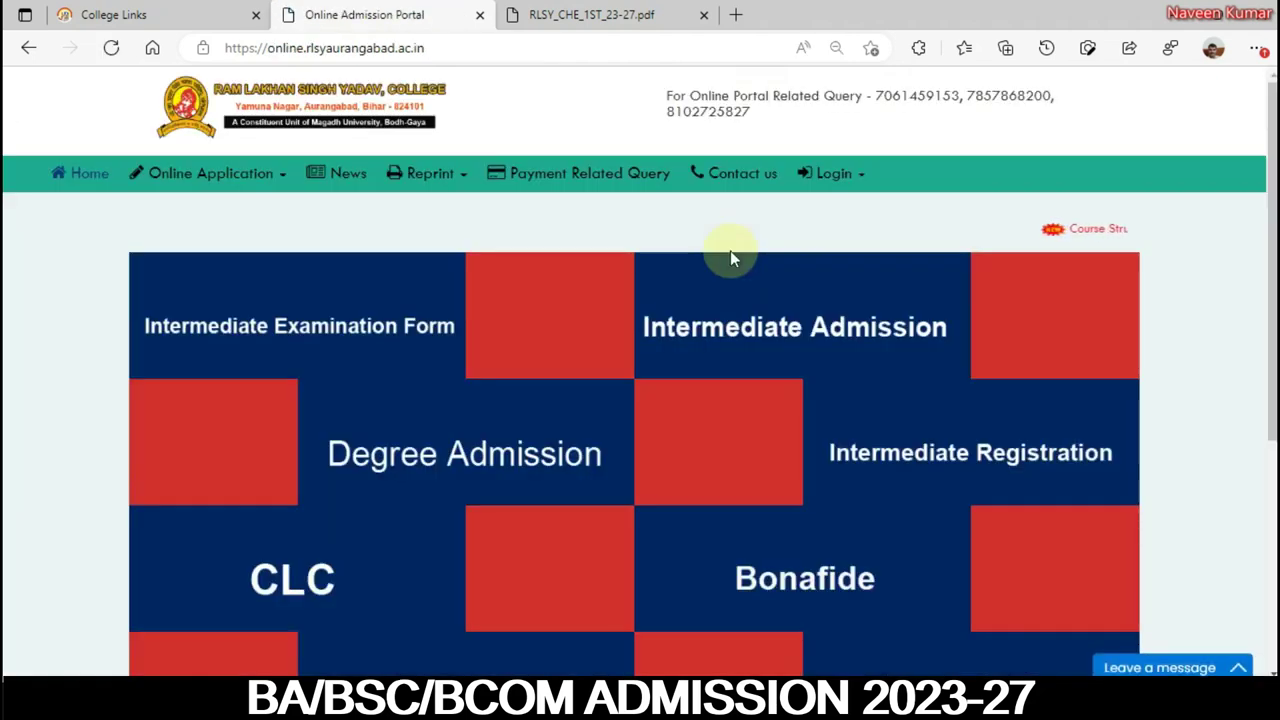
scroll(730, 258, "down", 3)
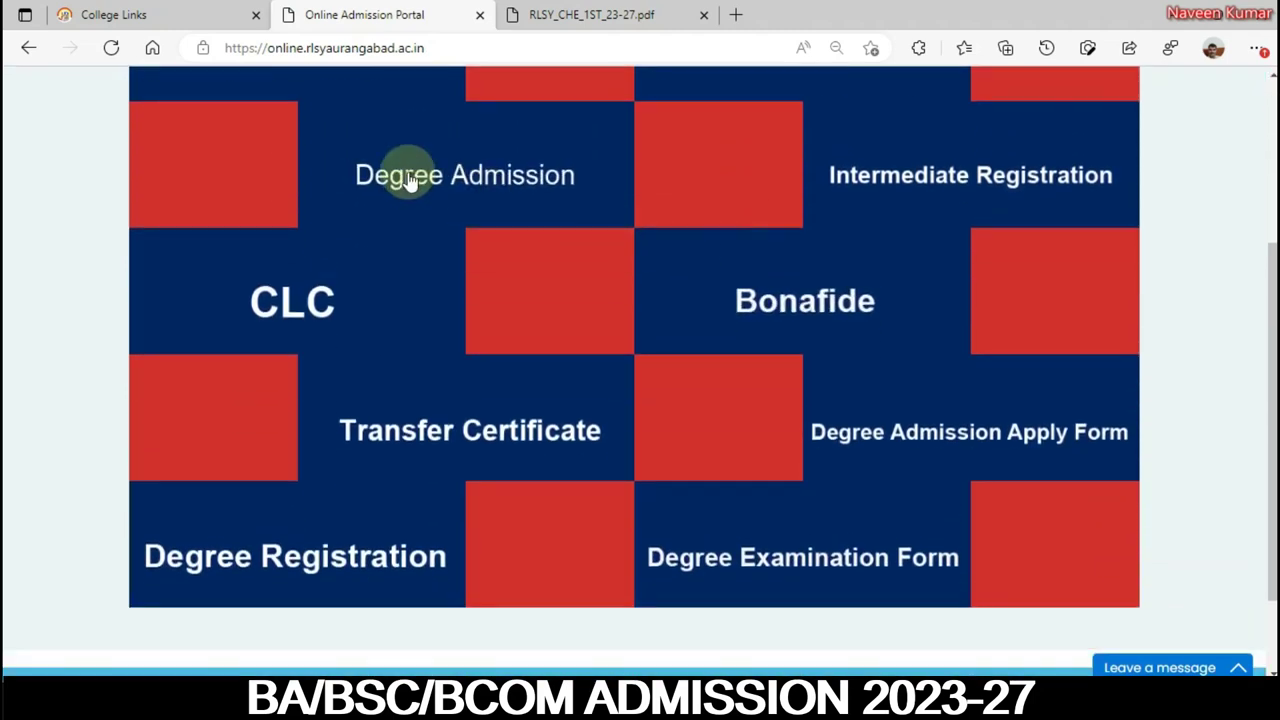
left_click(450, 185)
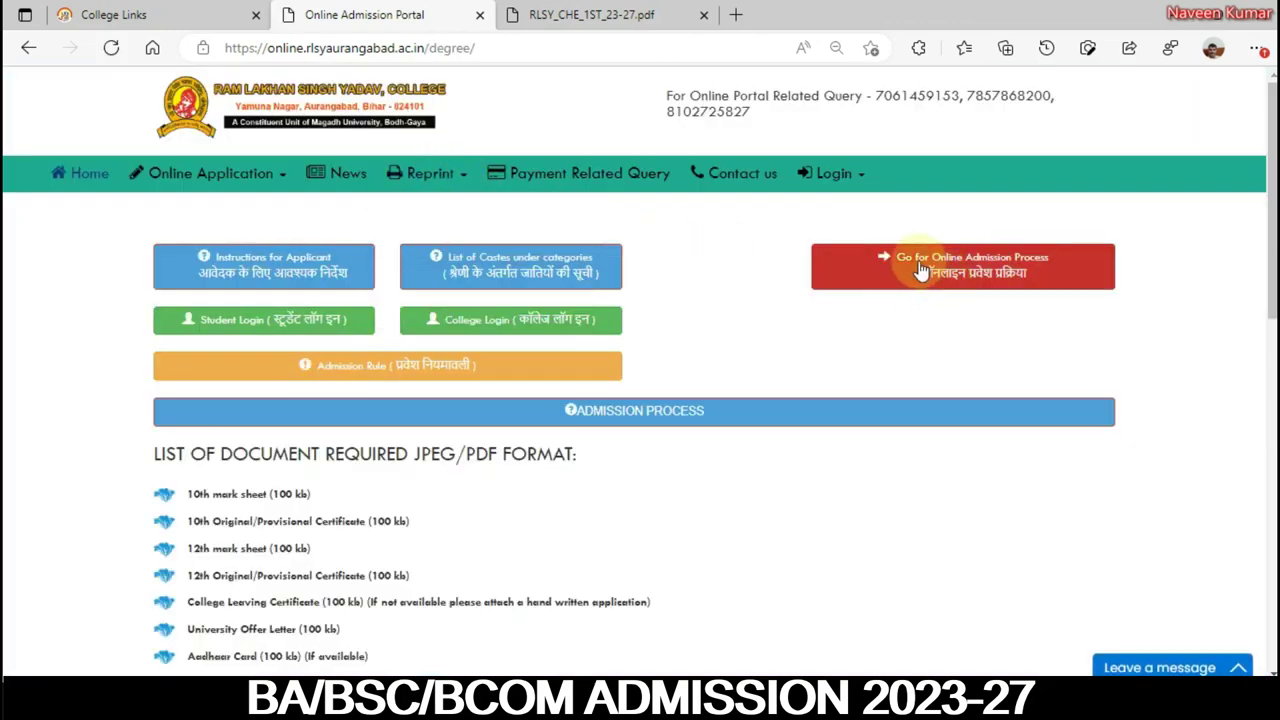
left_click(920, 270)
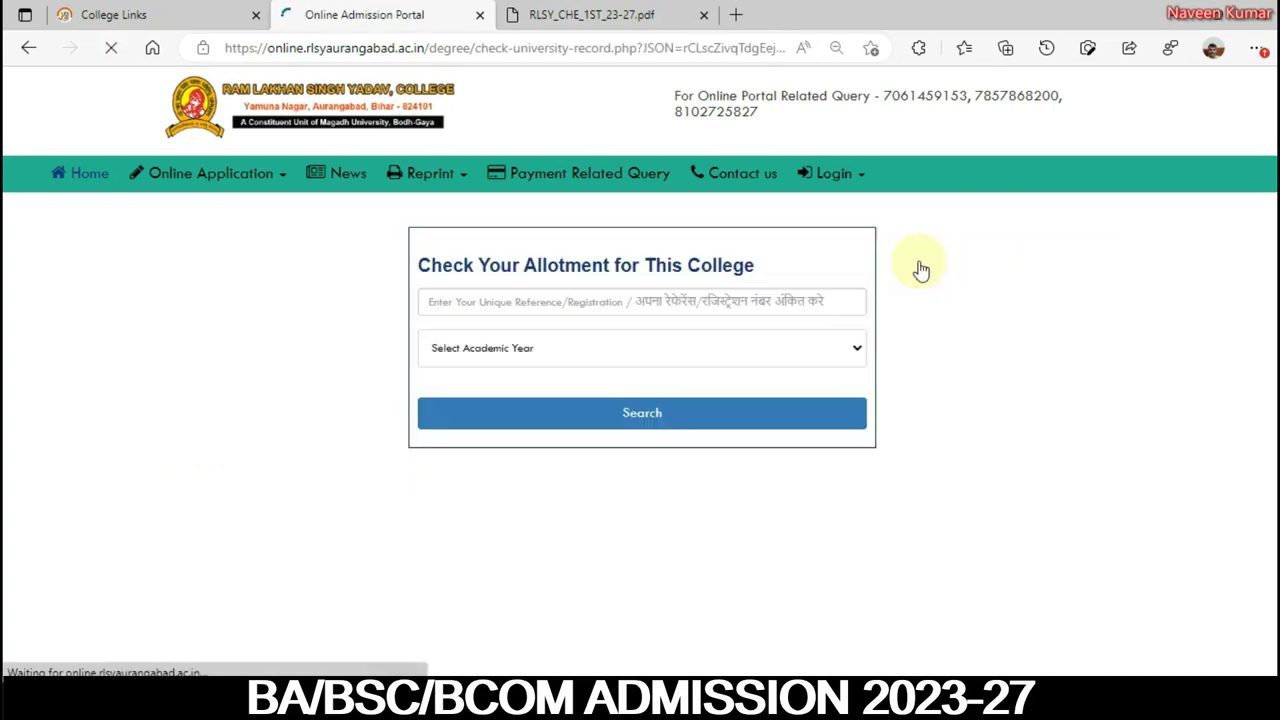
Step: Look up the student's college allotment record using the reference or registration number and the academic year
left_click(562, 301)
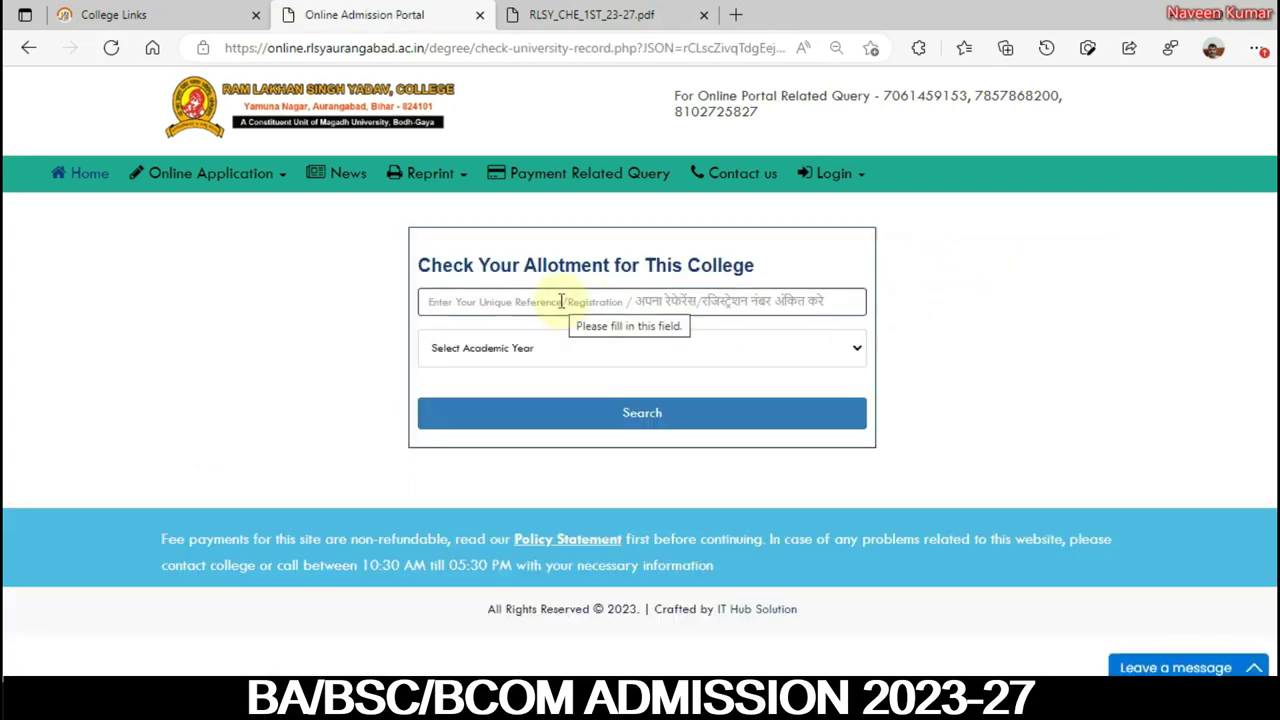
left_click(515, 345)
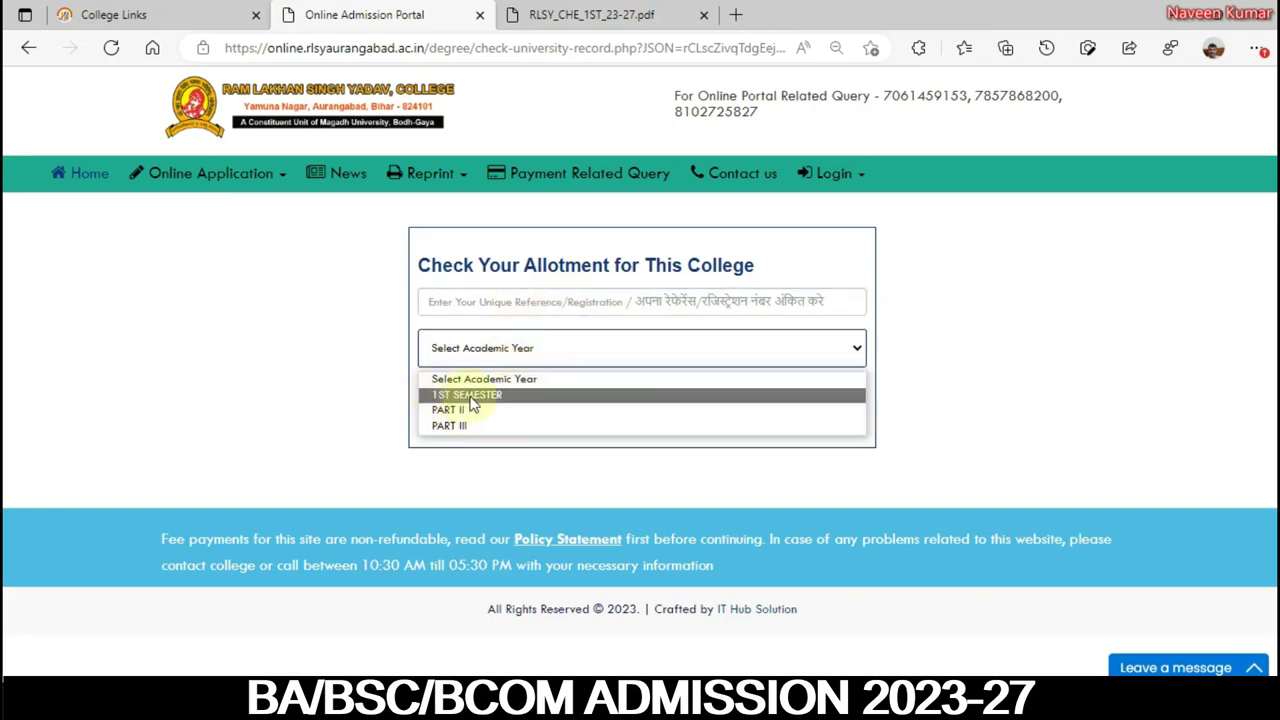
left_click(1040, 370)
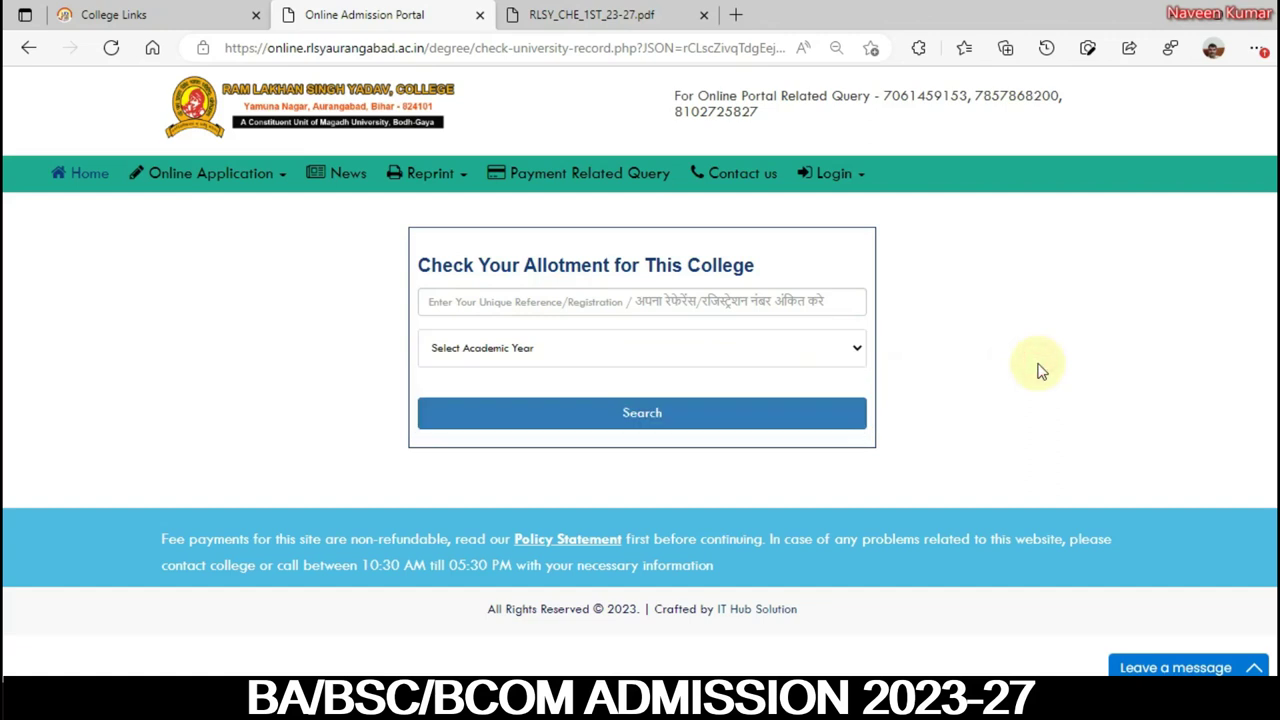
left_click(462, 298)
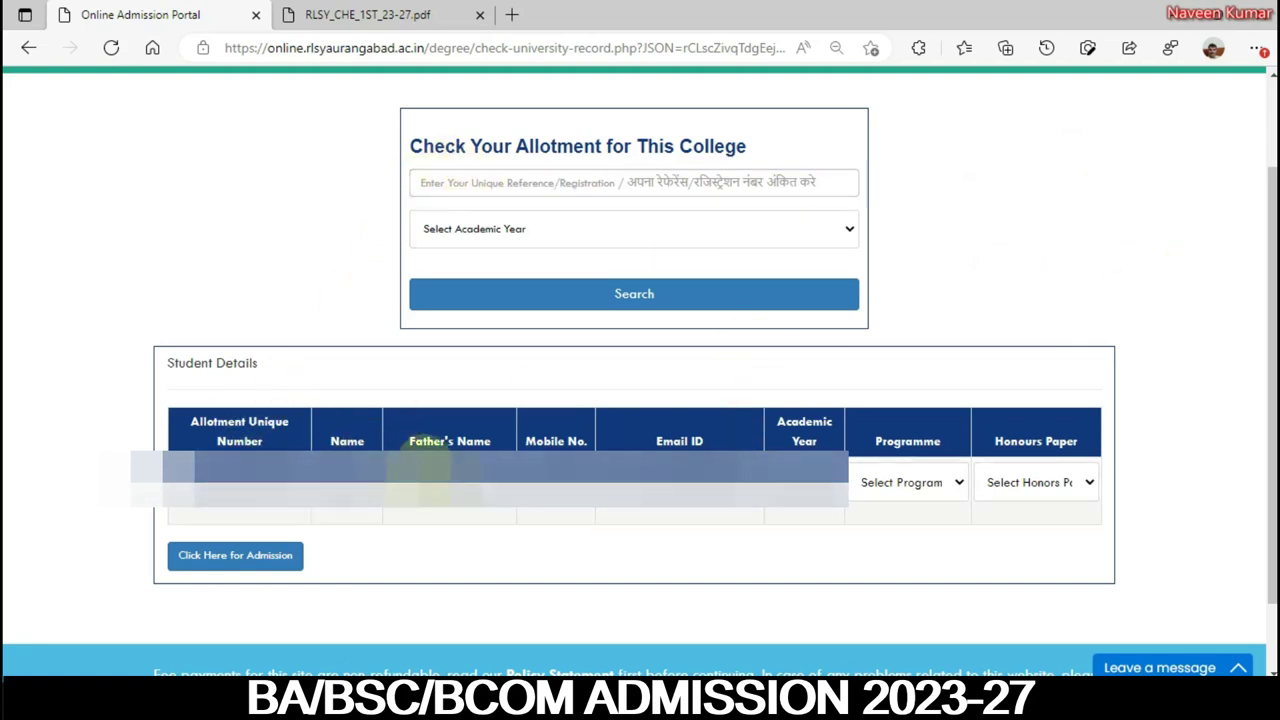
Step: Choose BSC as programme and CHEMISTRY as honours paper in the student details, and proceed to the admission form
left_click(901, 484)
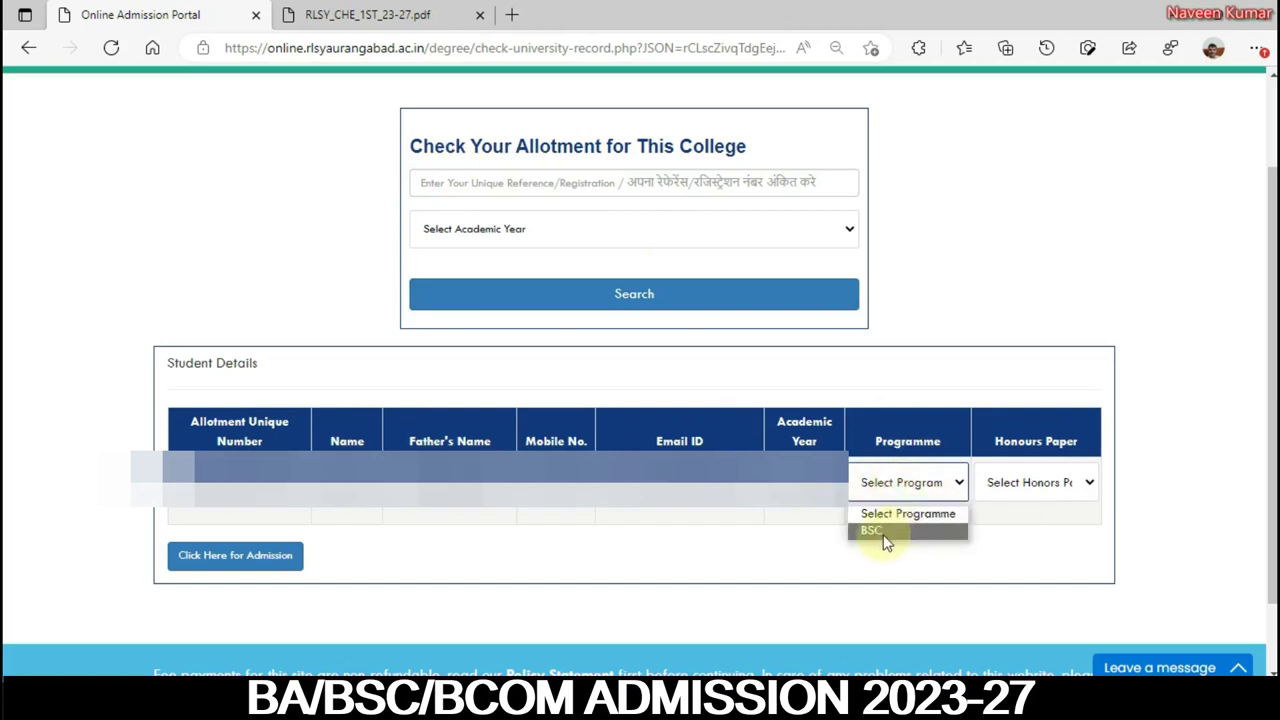
left_click(883, 534)
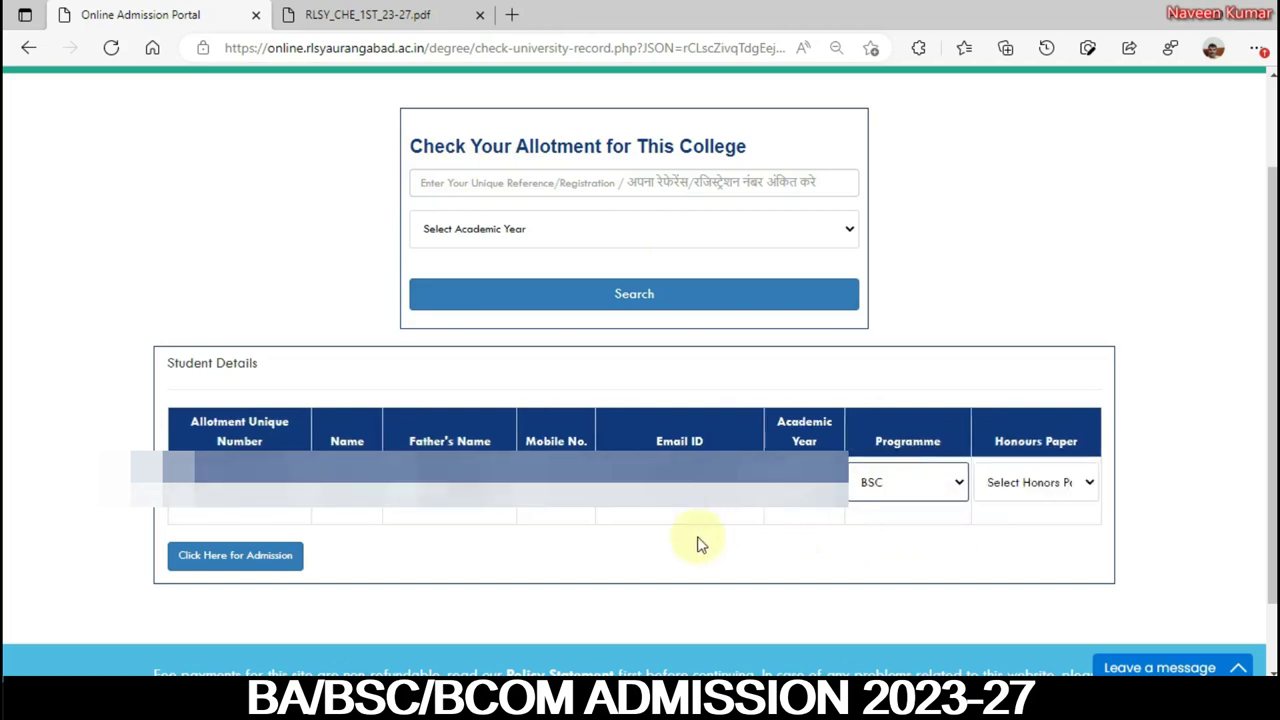
left_click(1025, 484)
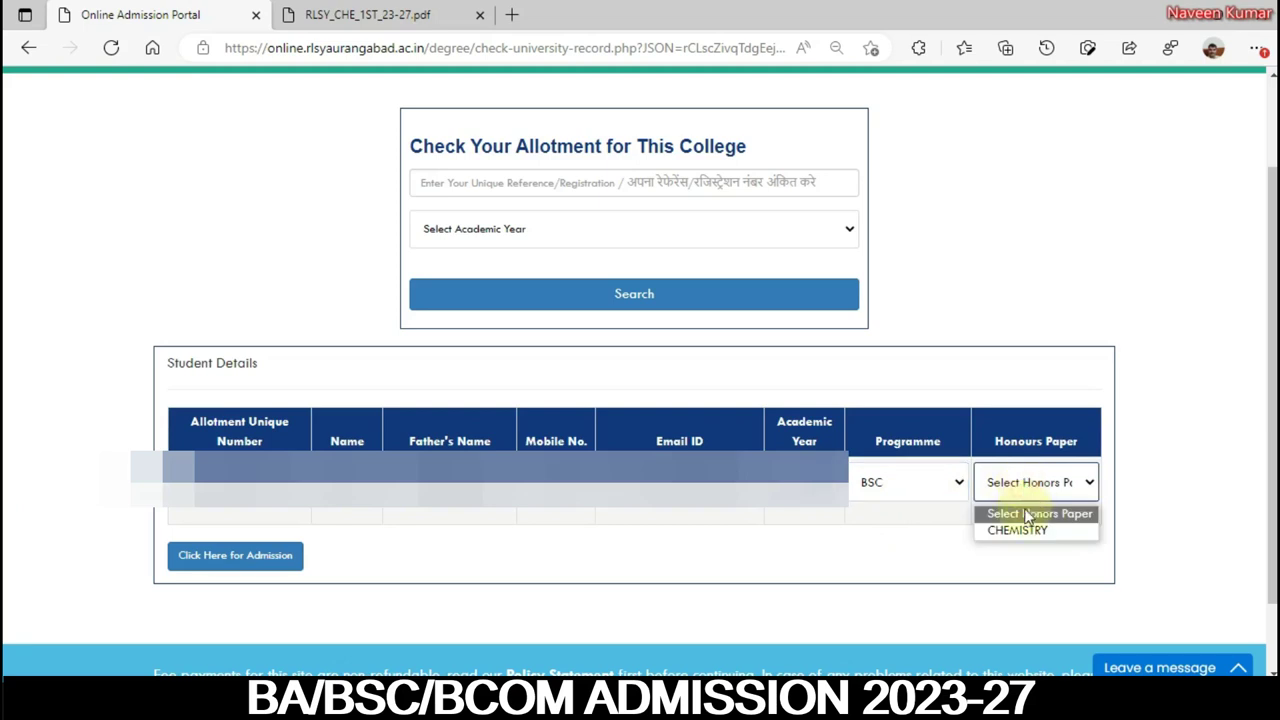
left_click(1018, 530)
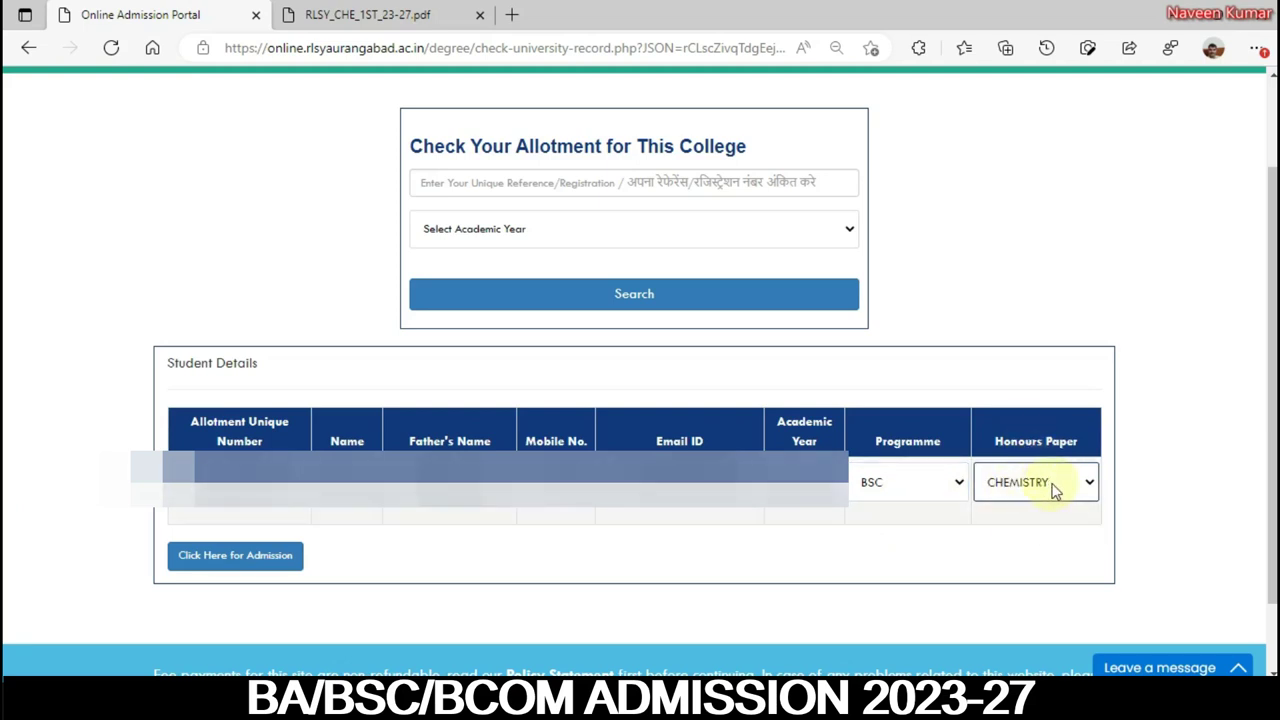
left_click(221, 562)
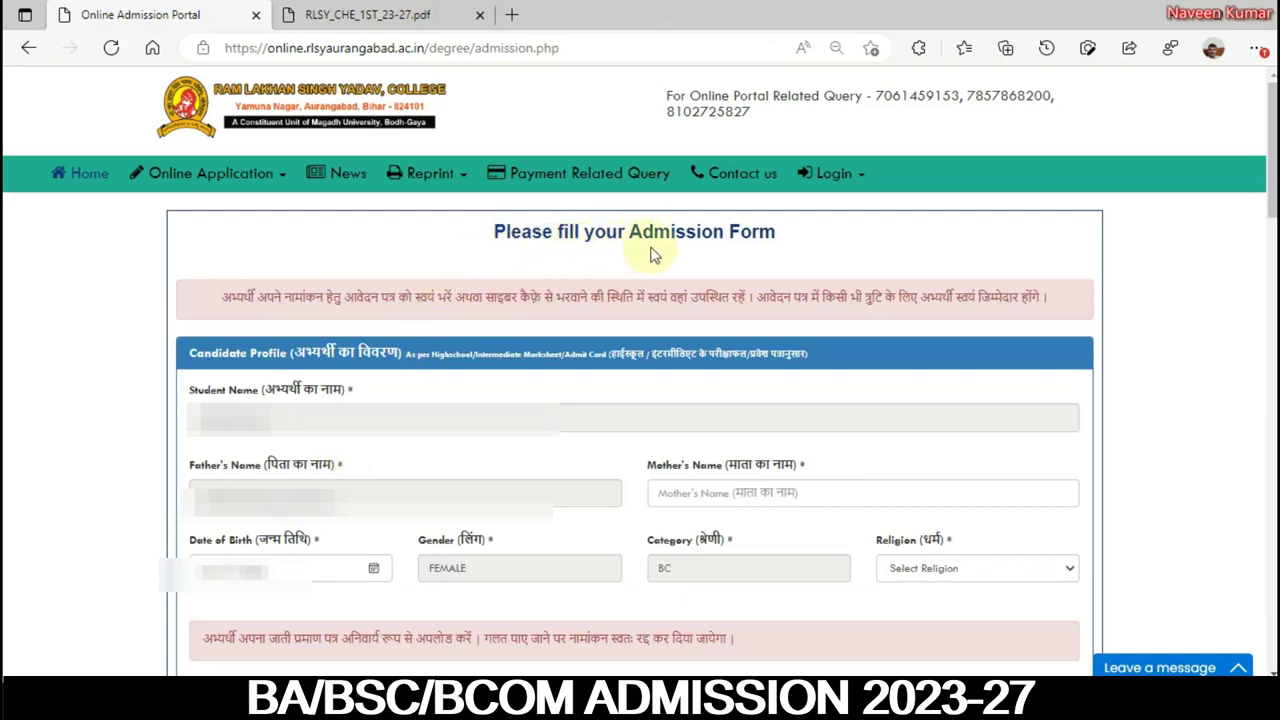
Step: Examine the candidate profile fields for parents' names, date of birth, gender and category, and the available religion options
left_click(584, 501)
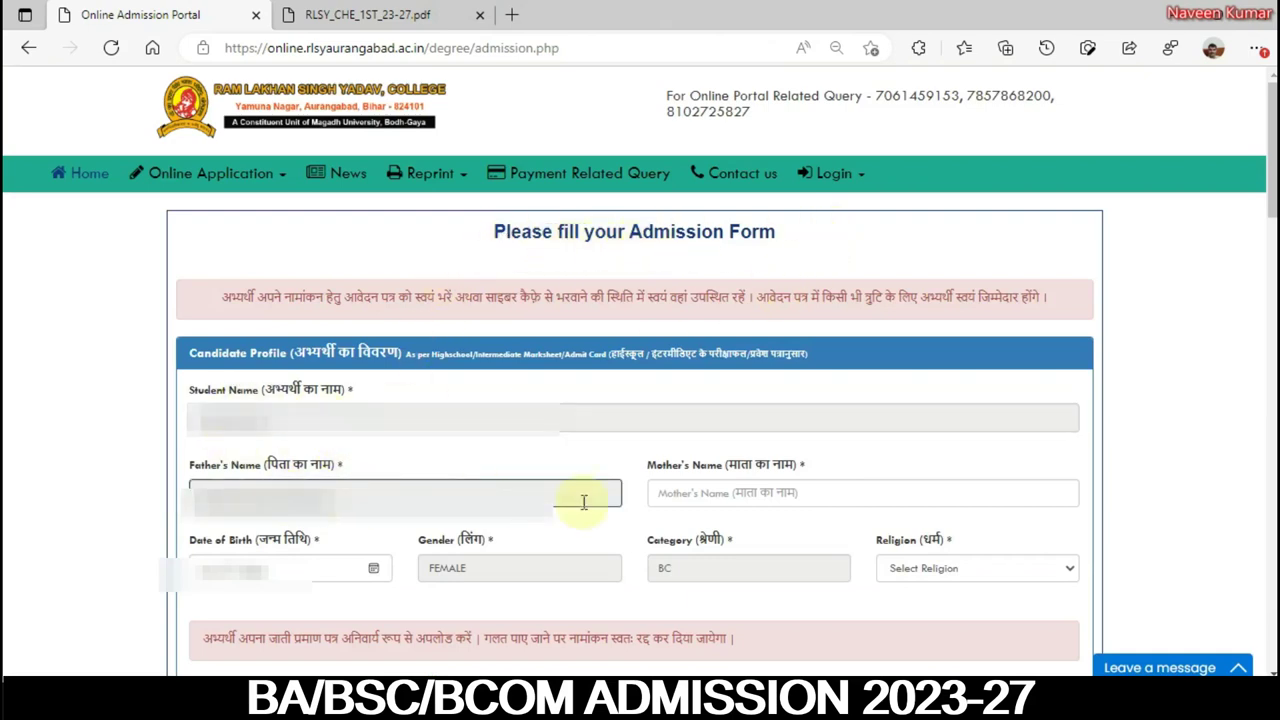
left_click(729, 494)
left_click(229, 492)
left_click(655, 490)
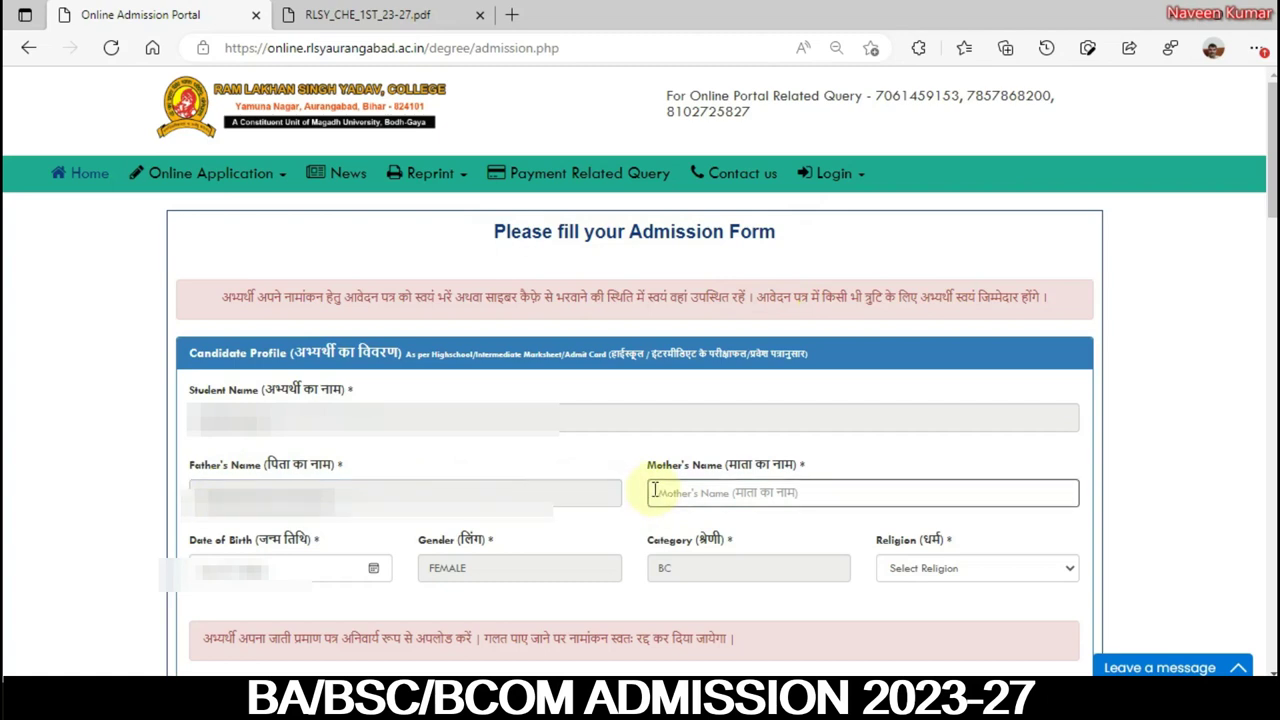
left_click(288, 571)
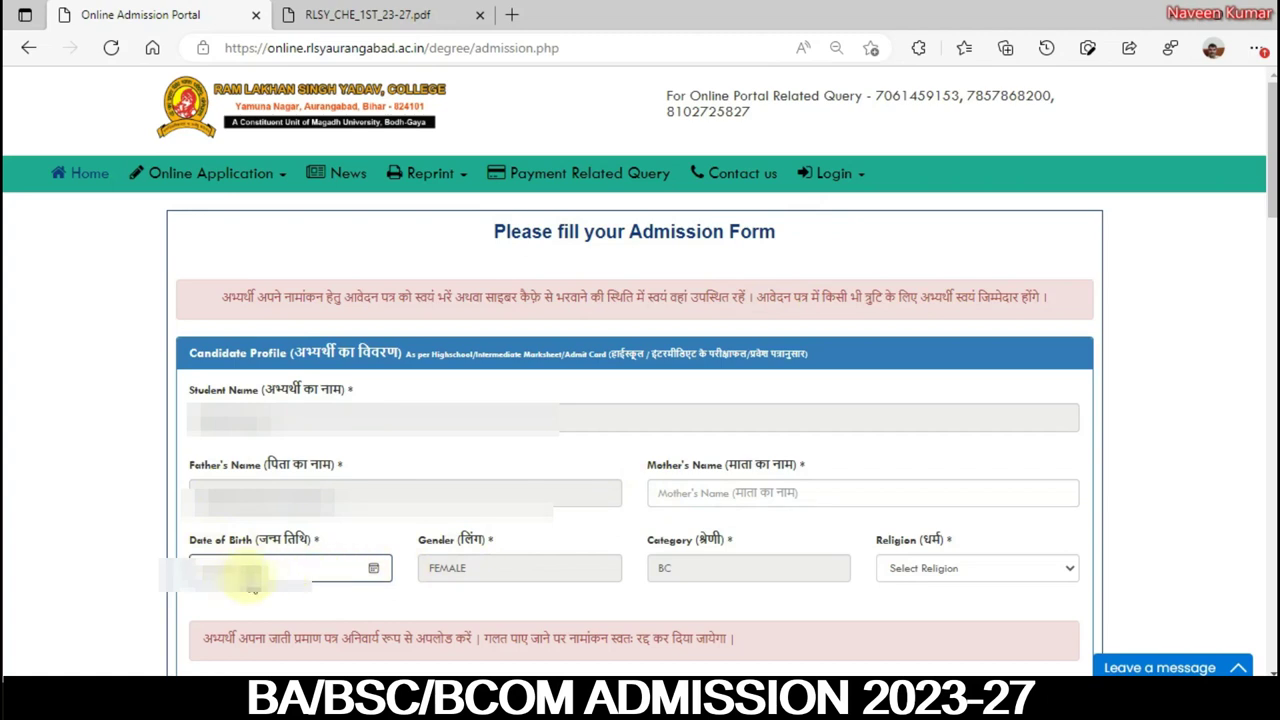
left_click(445, 568)
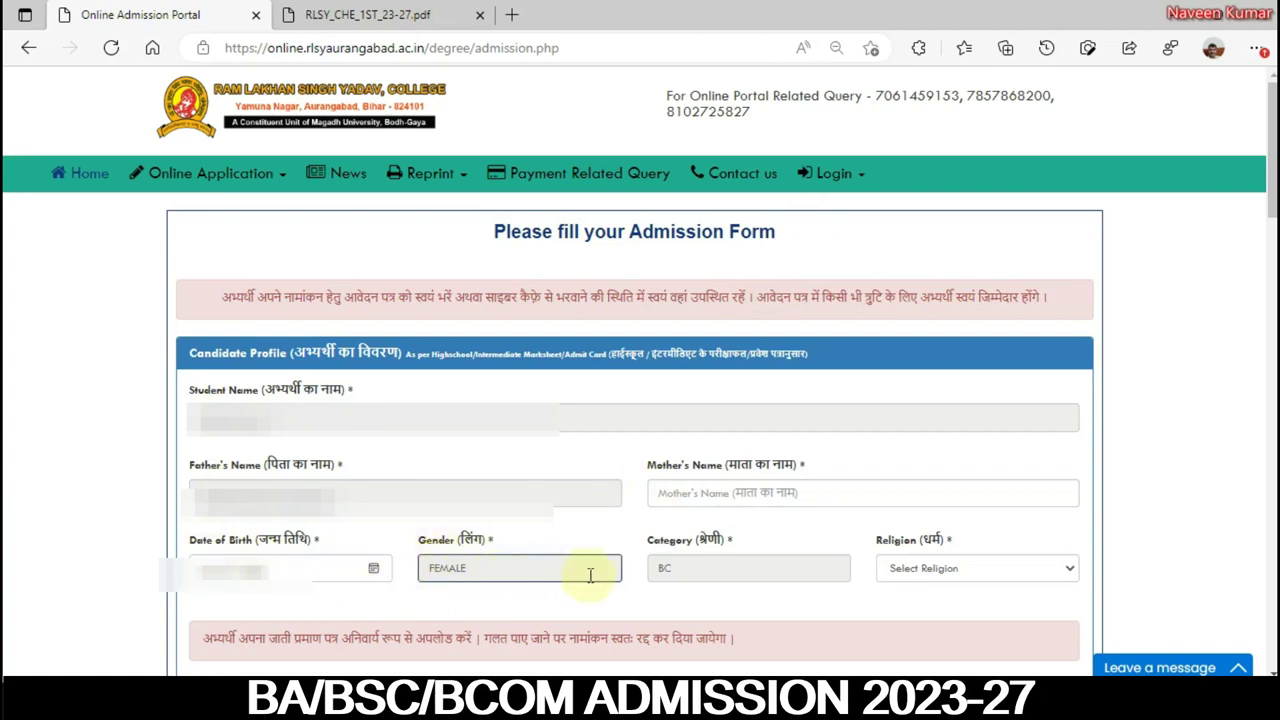
left_click(674, 568)
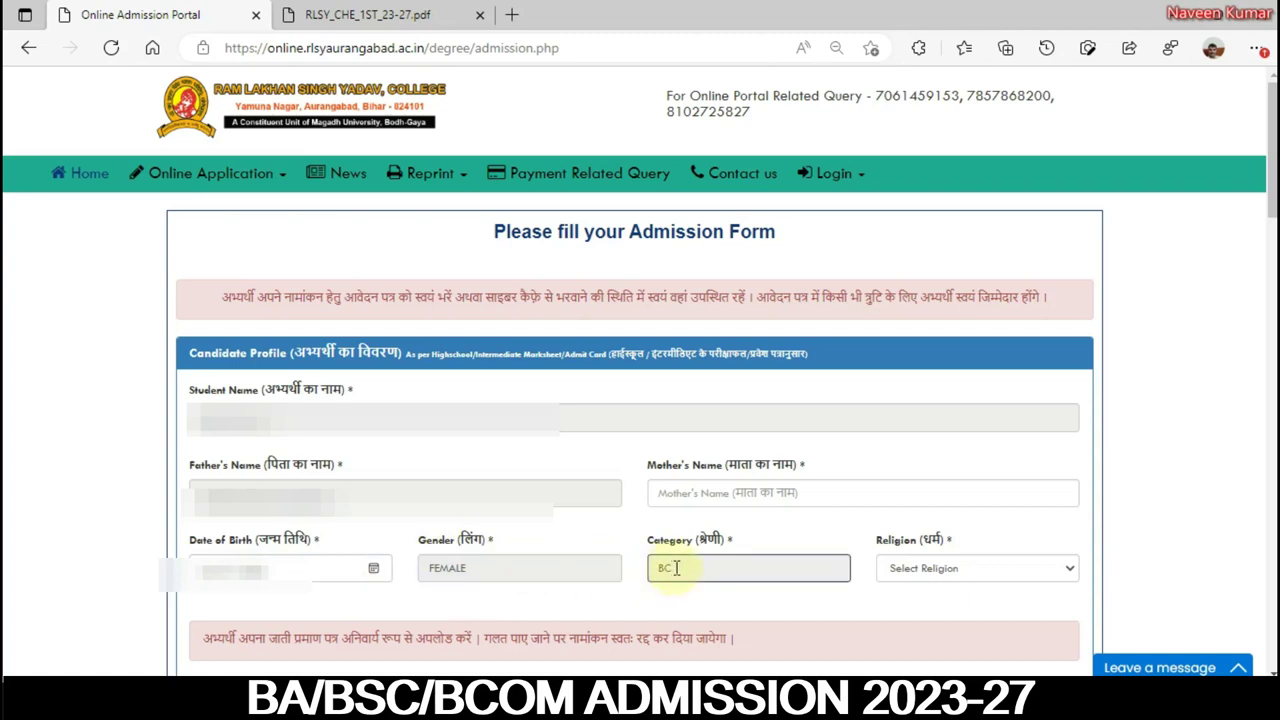
left_click(910, 568)
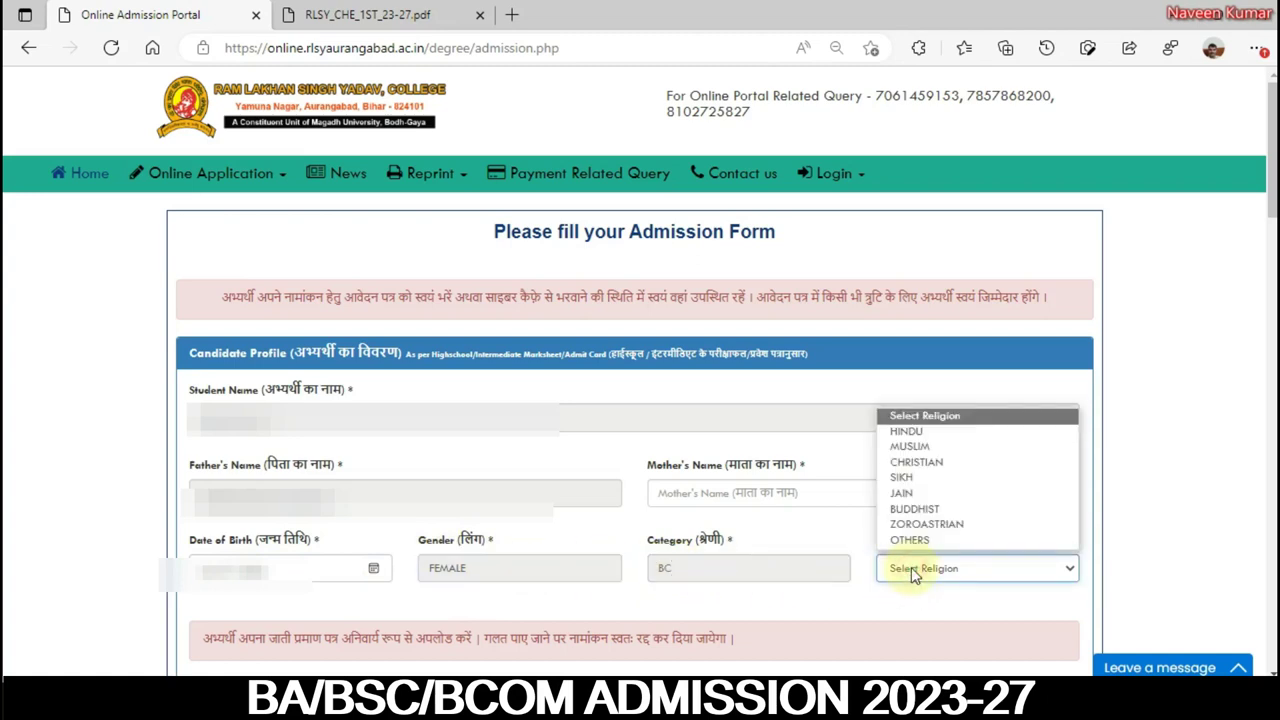
left_click(911, 567)
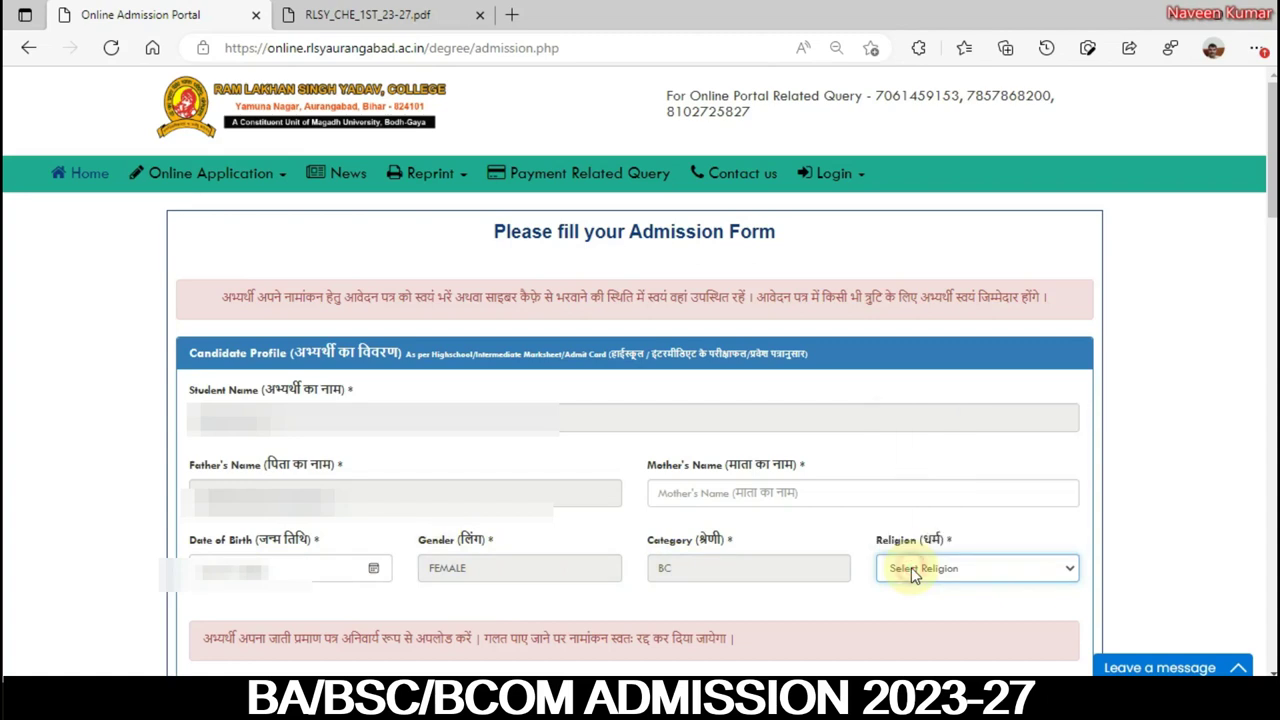
Step: Switch the EWS certificate answer to Yes to inspect its upload field, and set it back to No
scroll(879, 568, "down", 5)
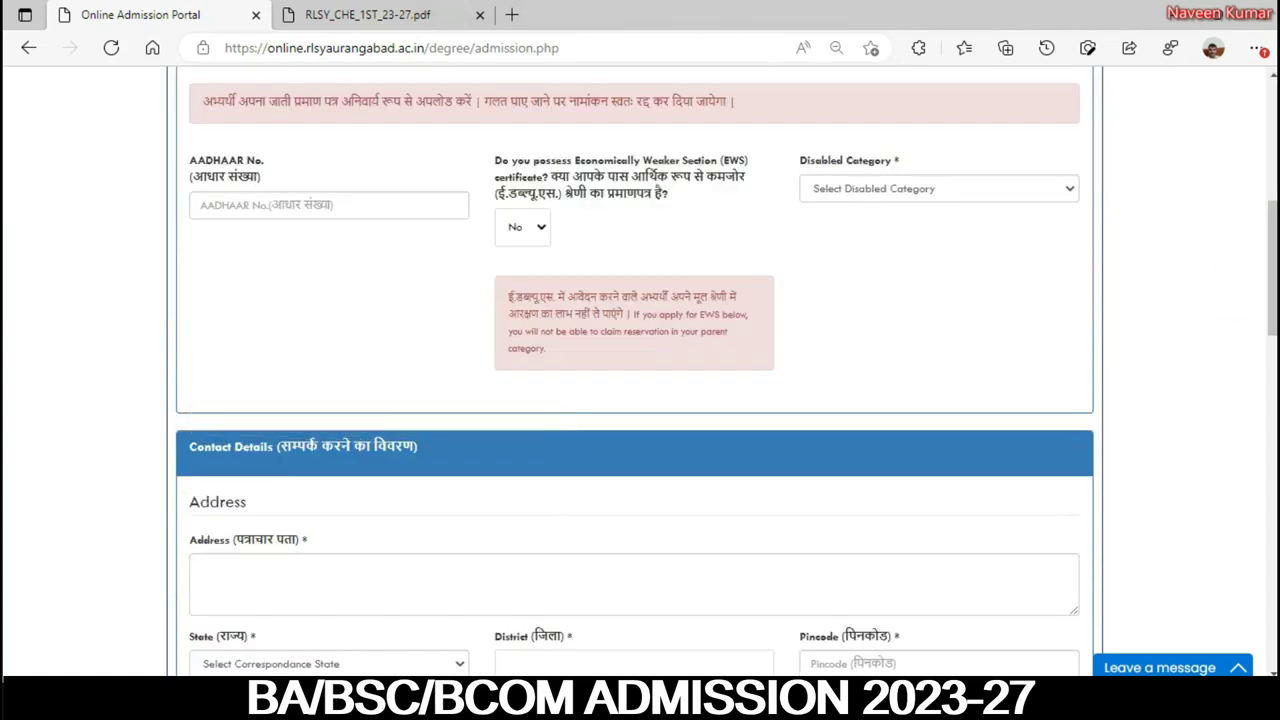
left_click(262, 205)
left_click(522, 226)
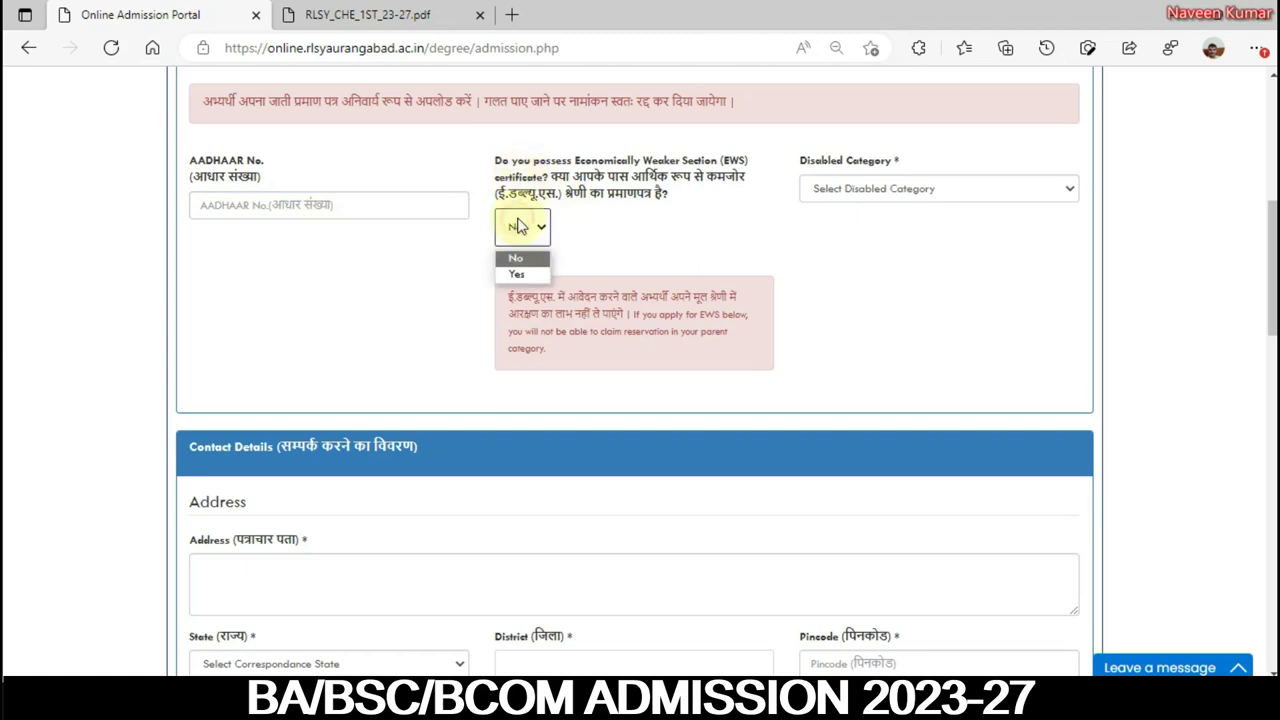
left_click(518, 269)
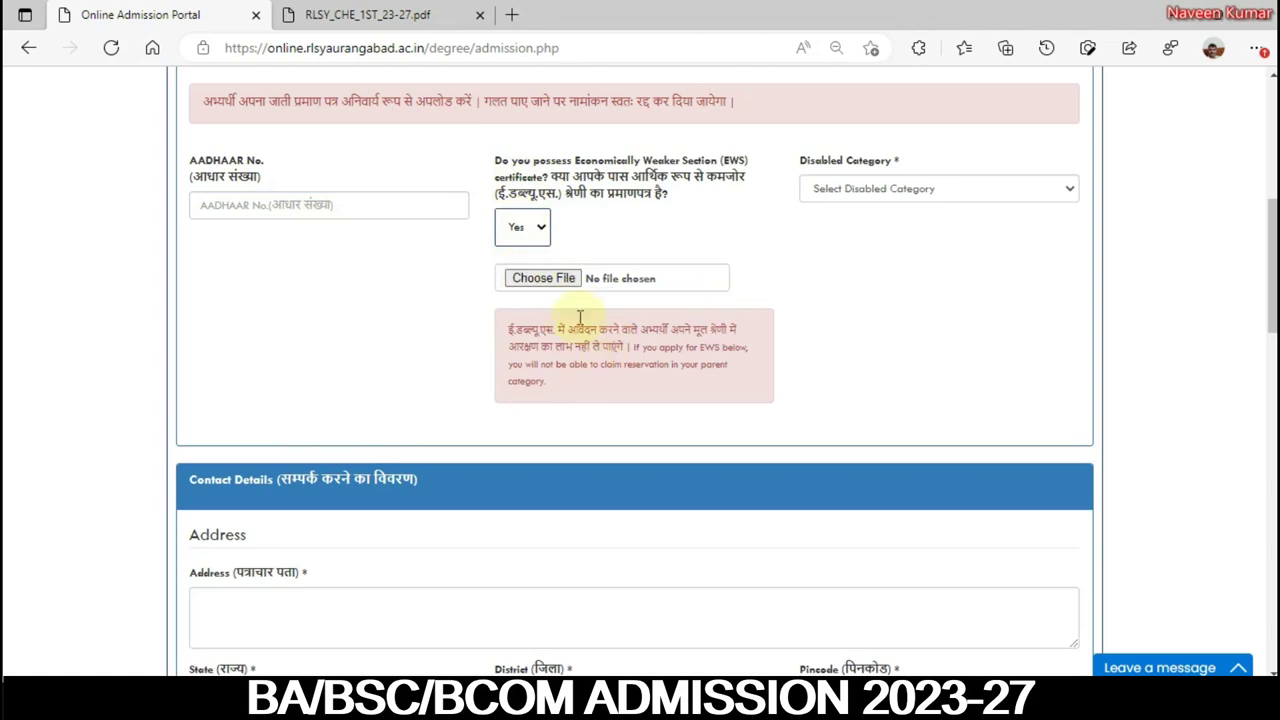
left_click(530, 282)
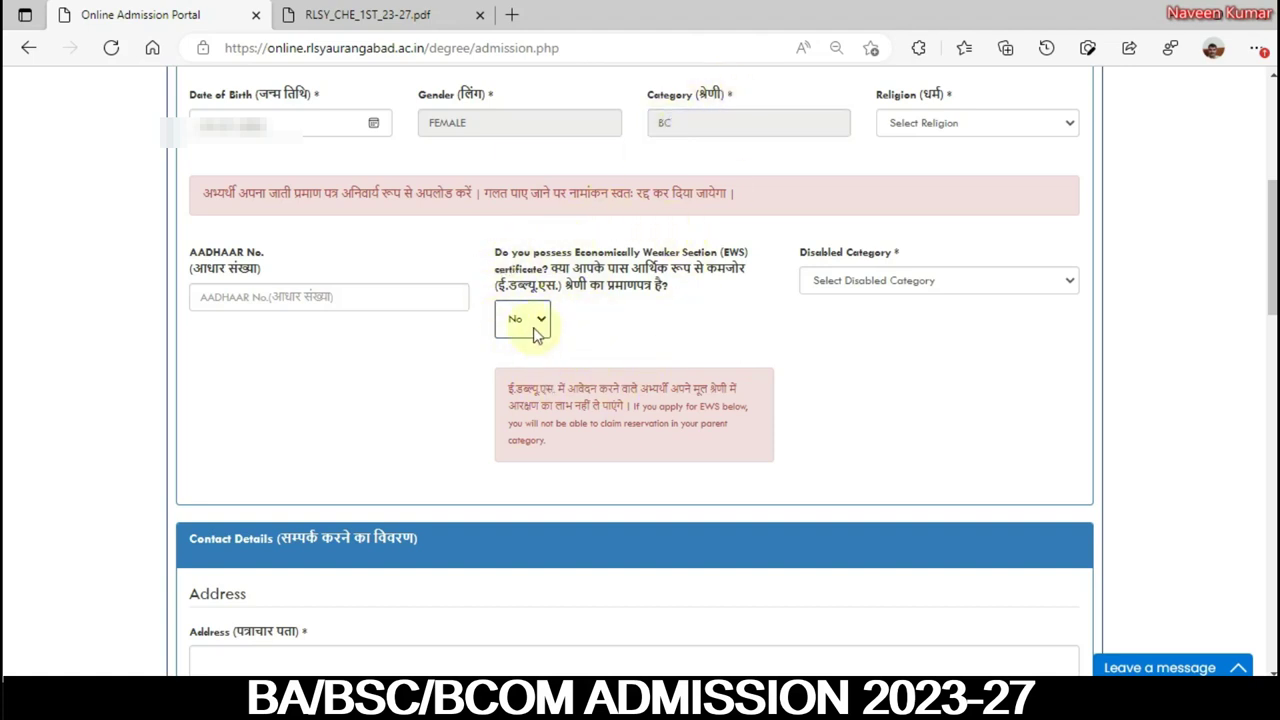
Step: Set the candidate's disabled category to Not Applicable
left_click(848, 282)
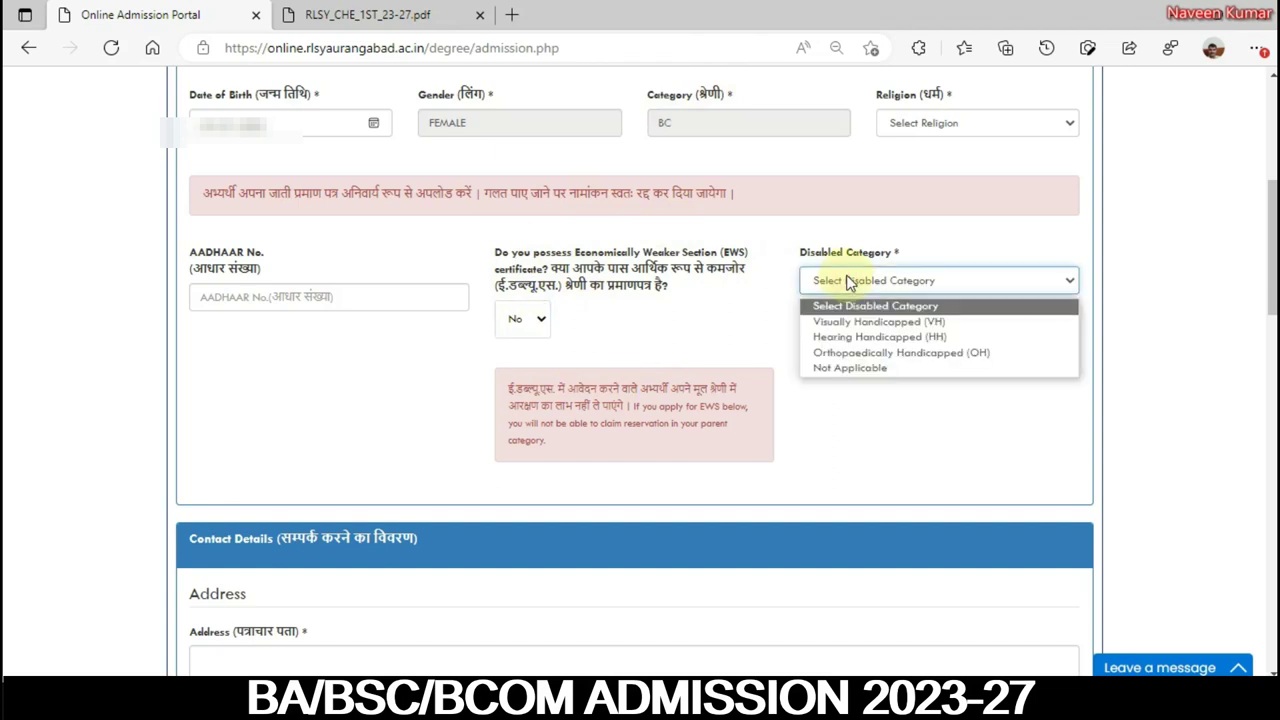
left_click(850, 368)
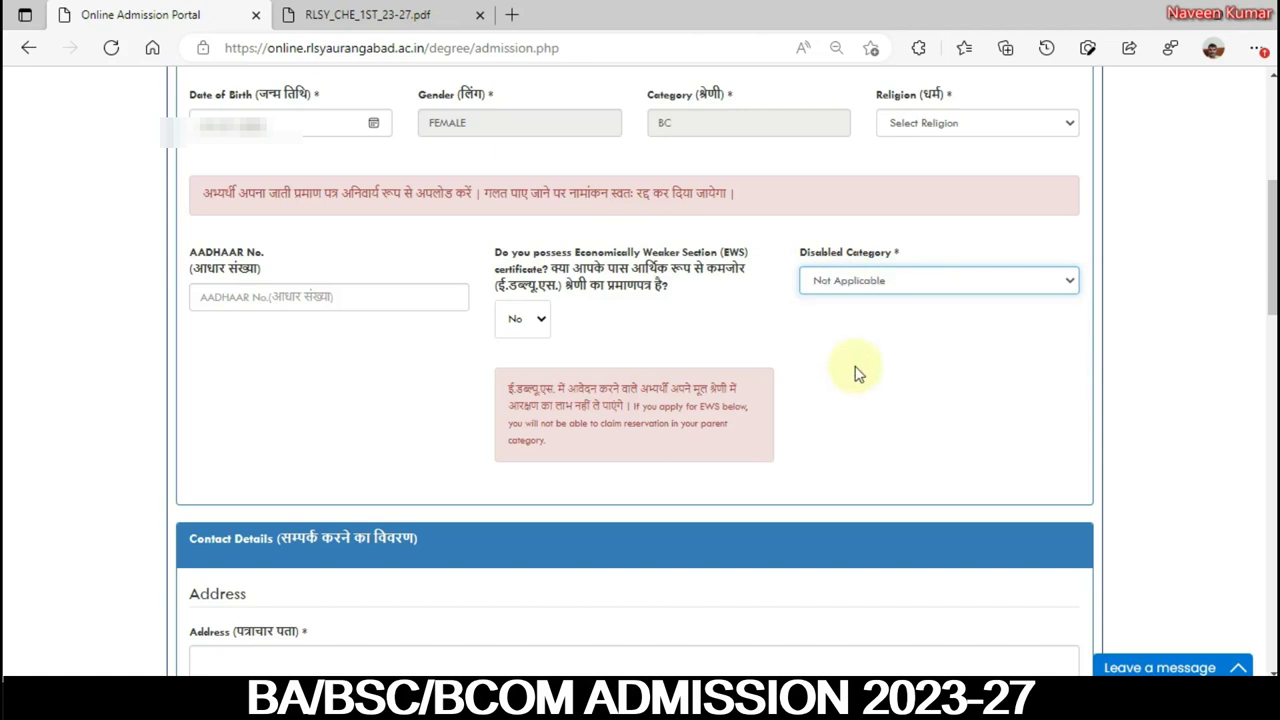
Step: Examine the contact details section, including the address, pincode, mobile number and email fields
scroll(850, 374, "down", 4)
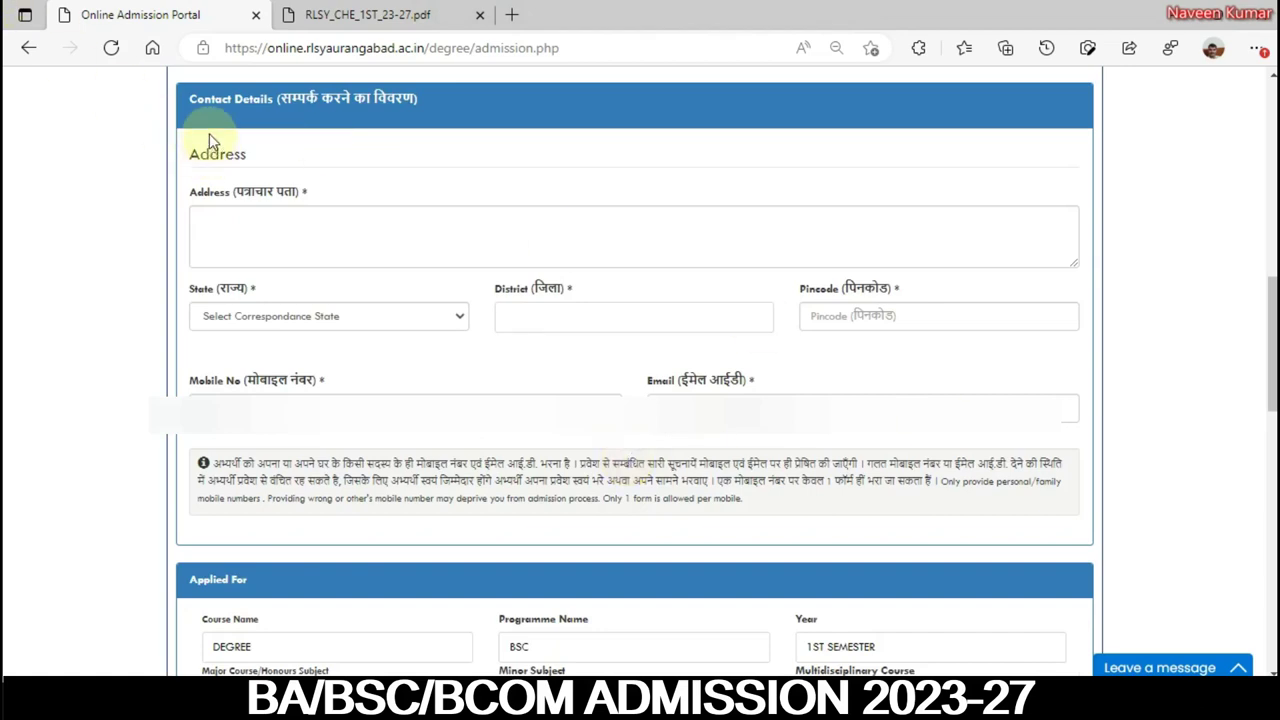
left_click(223, 214)
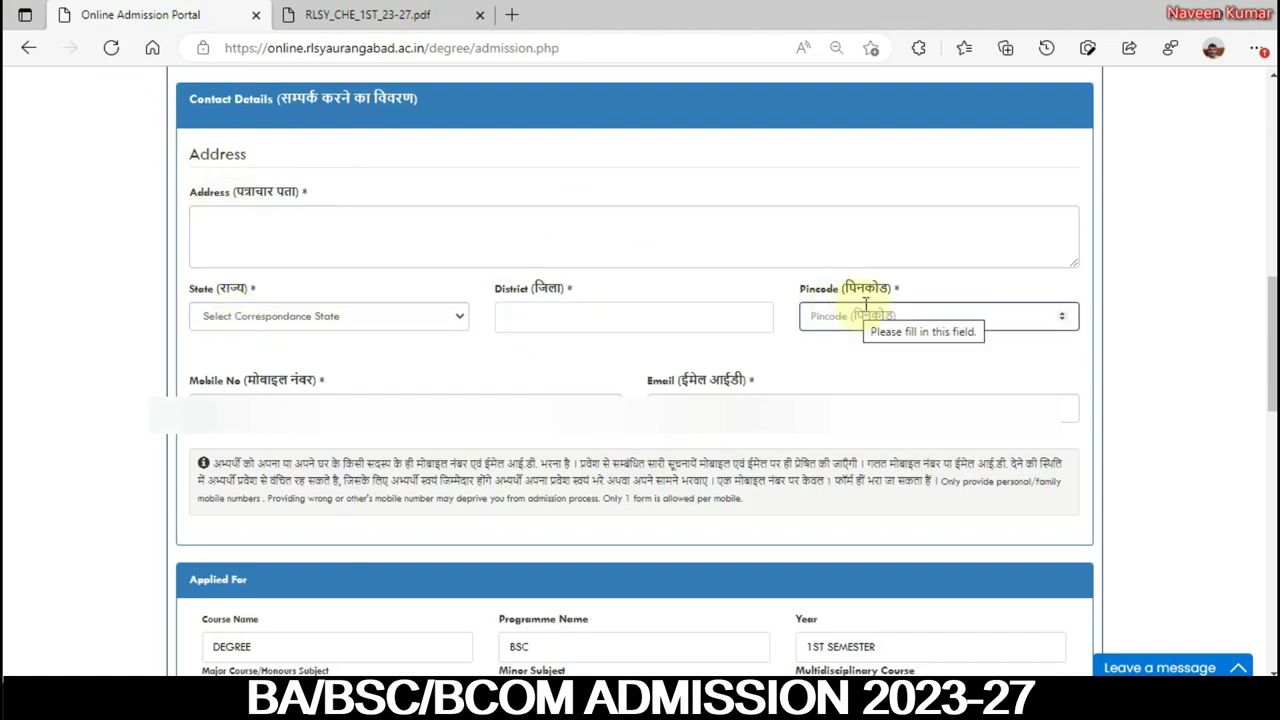
left_click(728, 405)
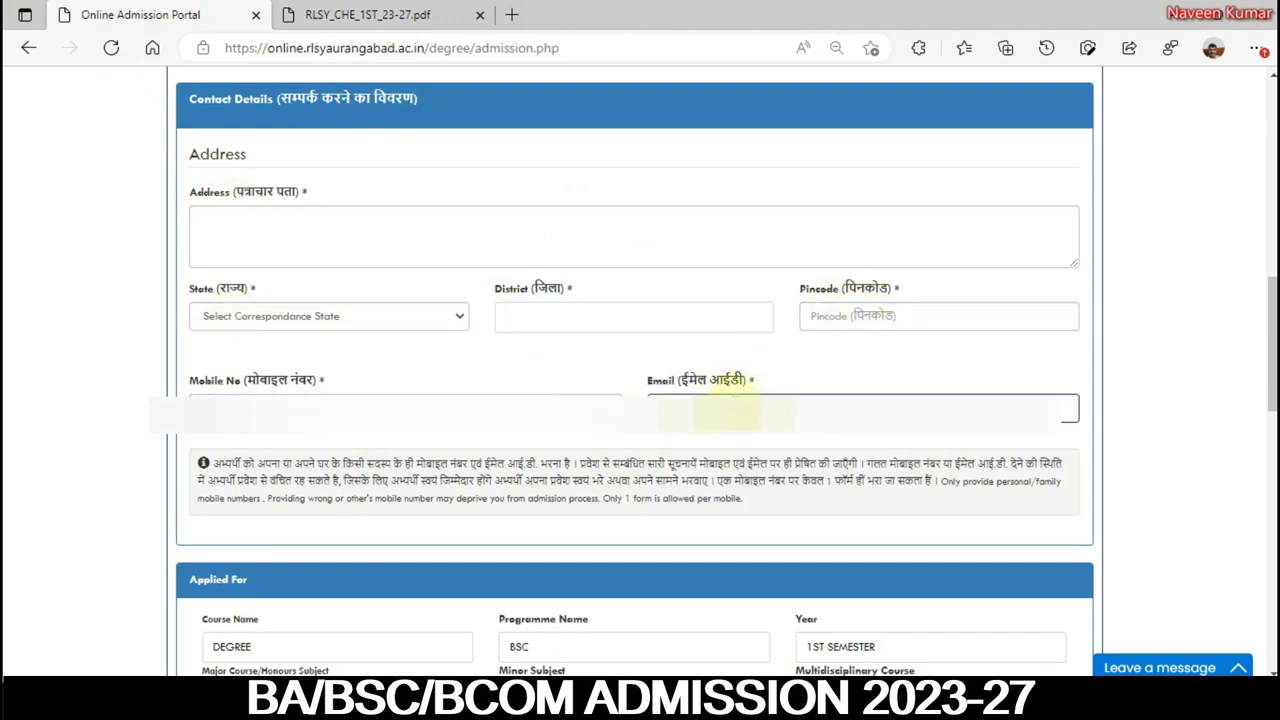
left_click(438, 404)
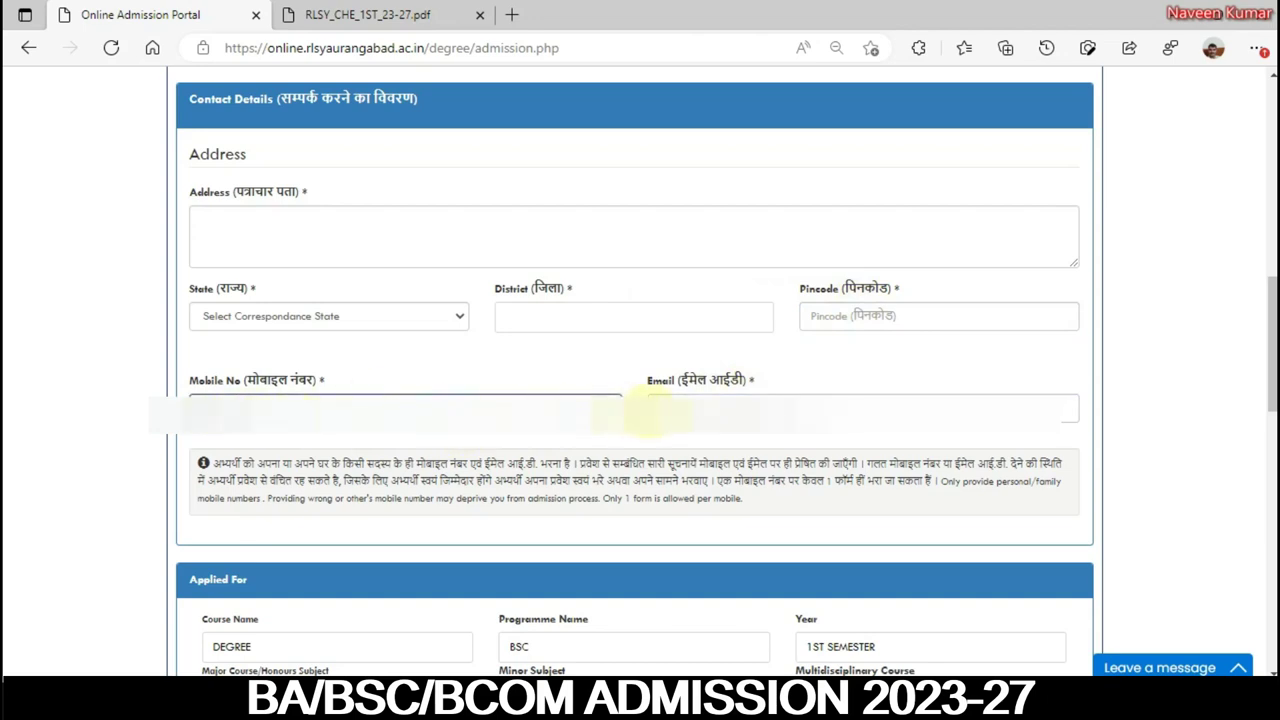
left_click(655, 410)
left_click(272, 412)
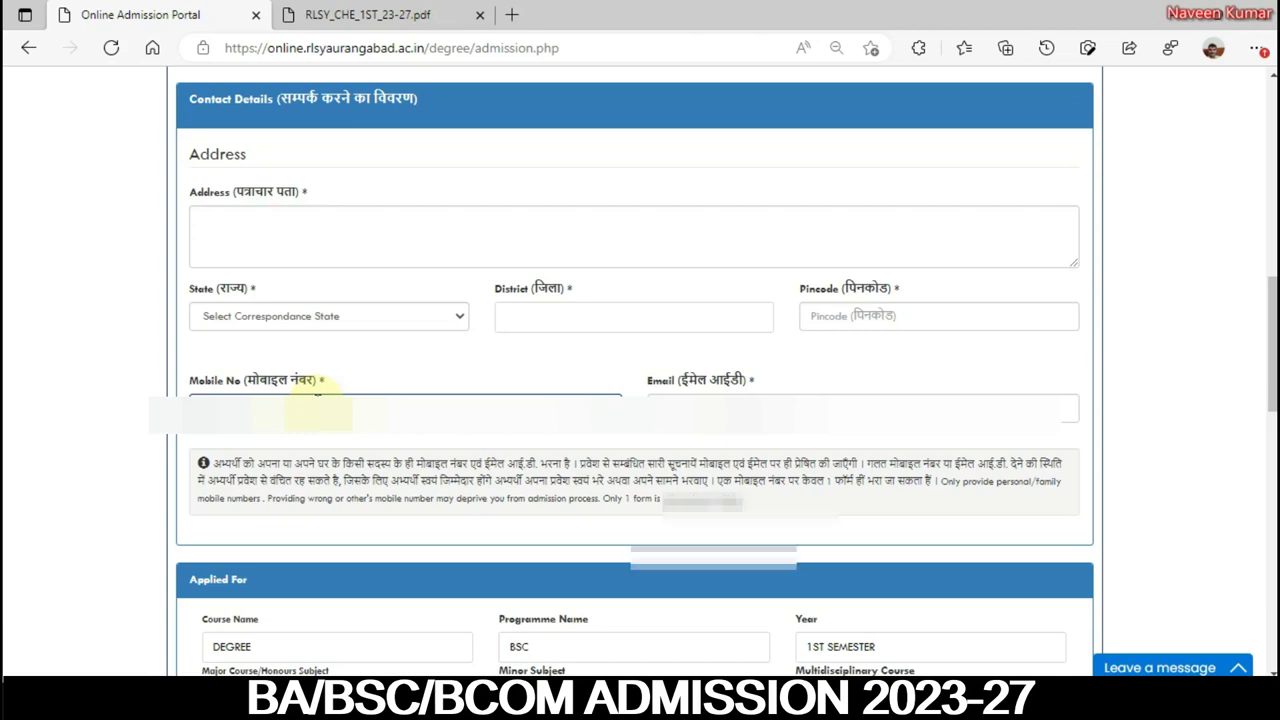
Step: Set the minor subject to PHYSICS in the Applied For section
scroll(586, 531, "down", 5)
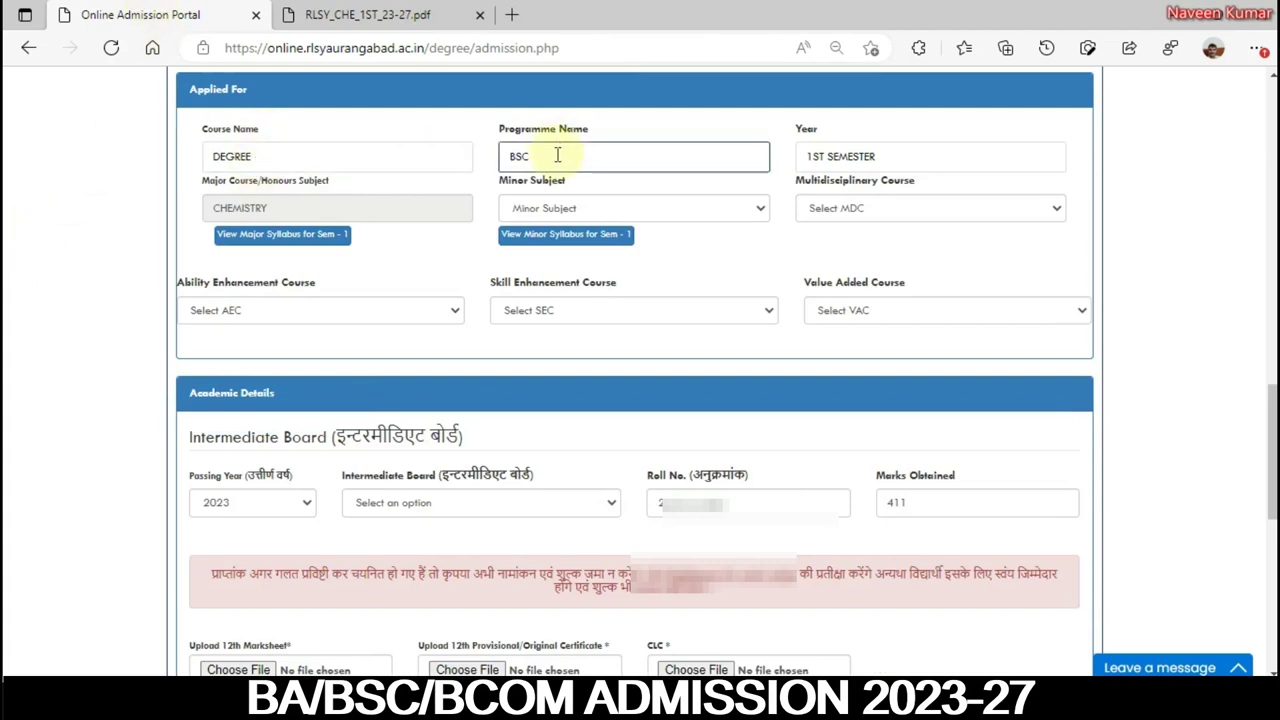
left_click(756, 168)
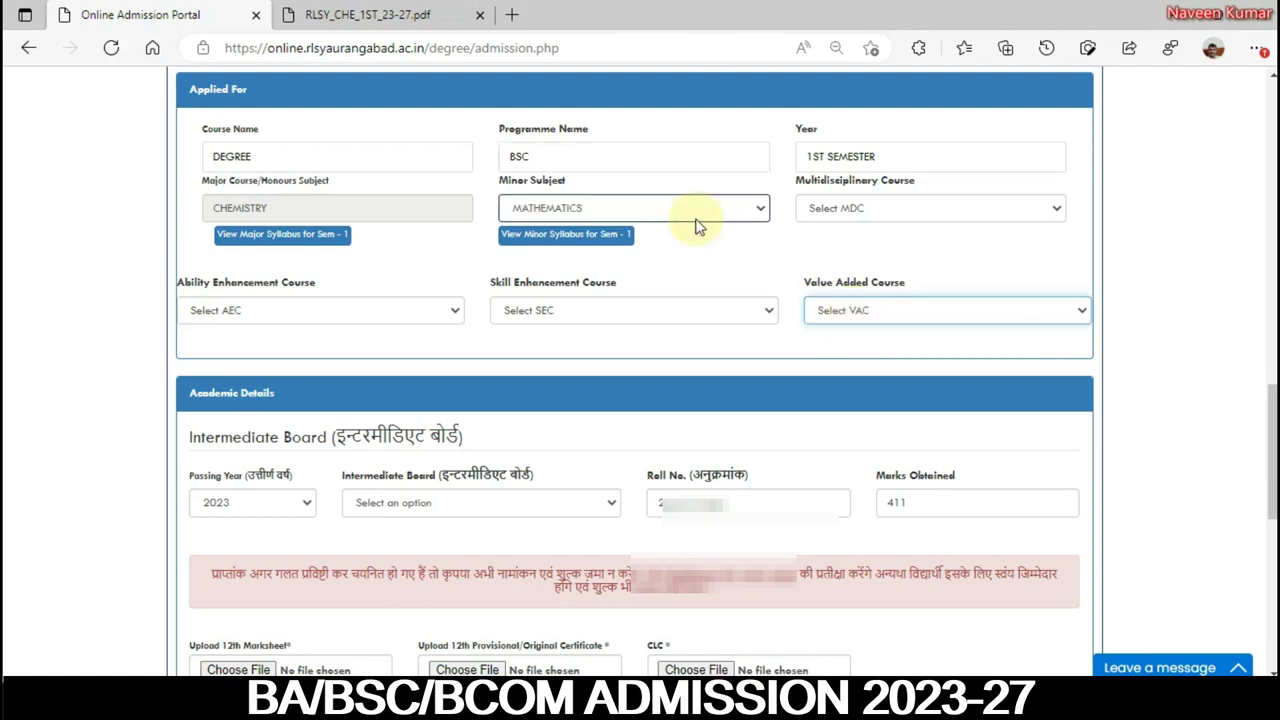
left_click(260, 160)
left_click(542, 210)
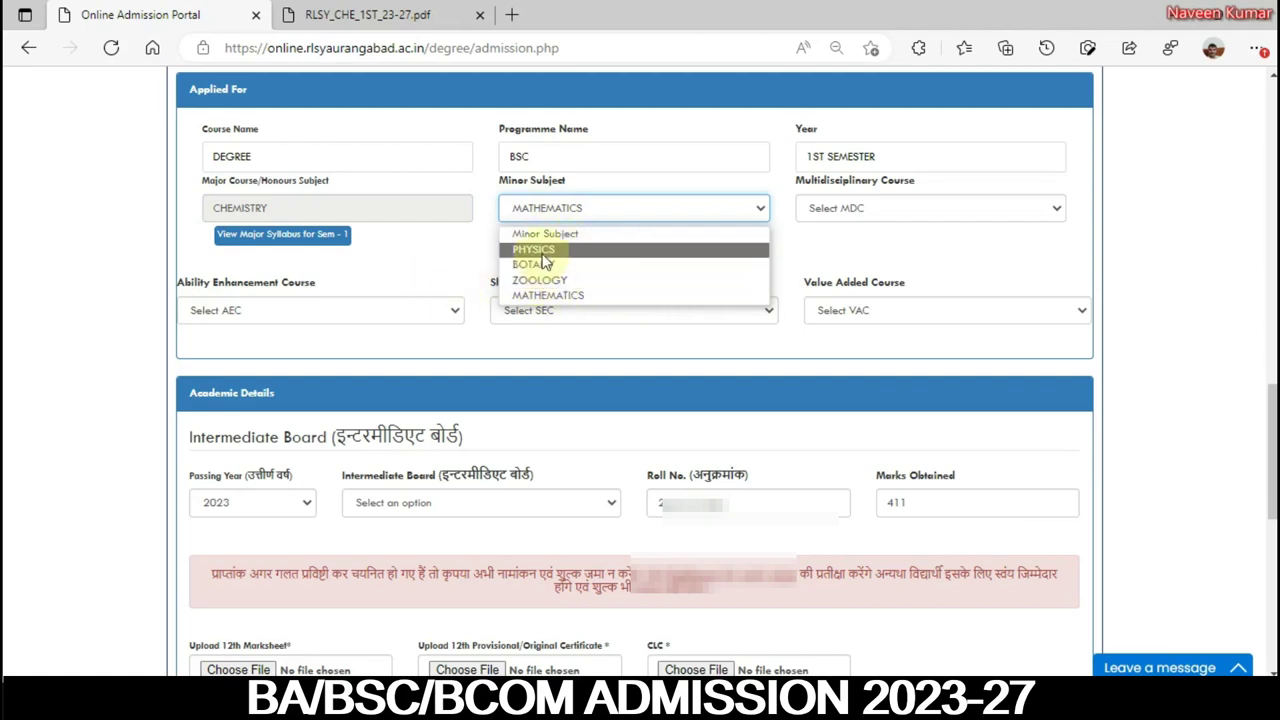
left_click(541, 250)
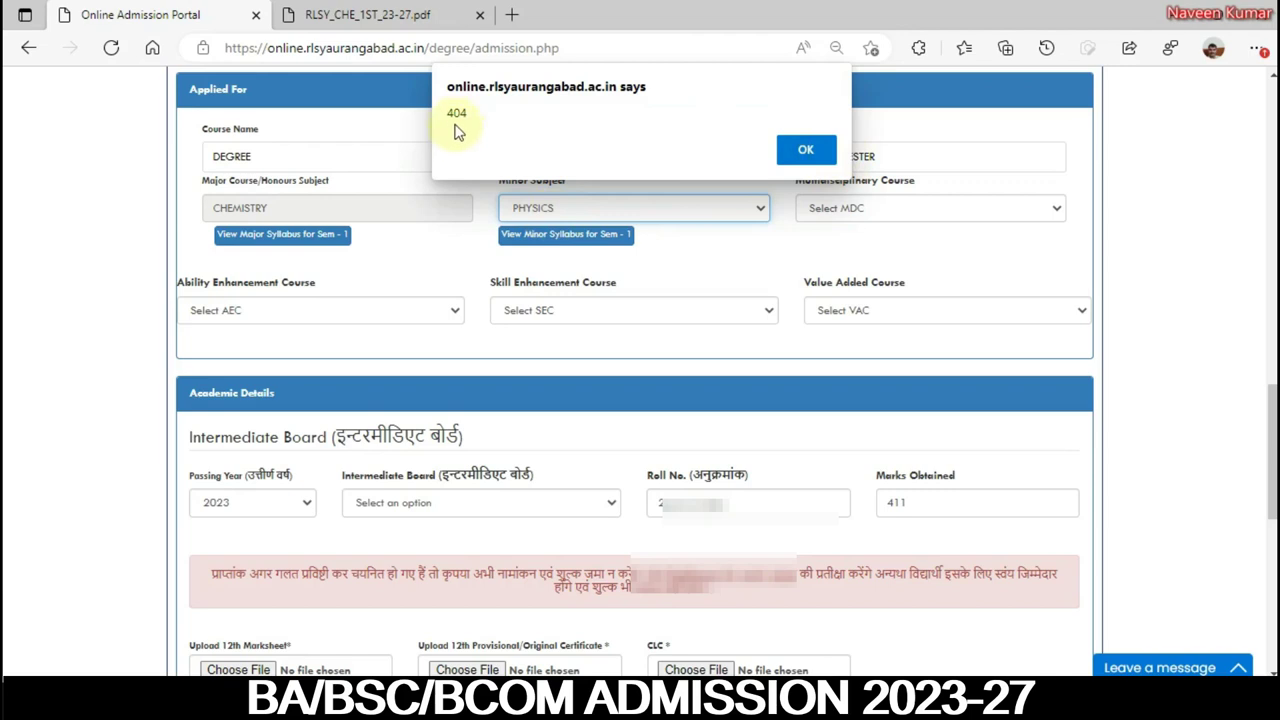
Step: Dismiss the portal's alerts and set the multidisciplinary course to MATHEMATICS
left_click(806, 149)
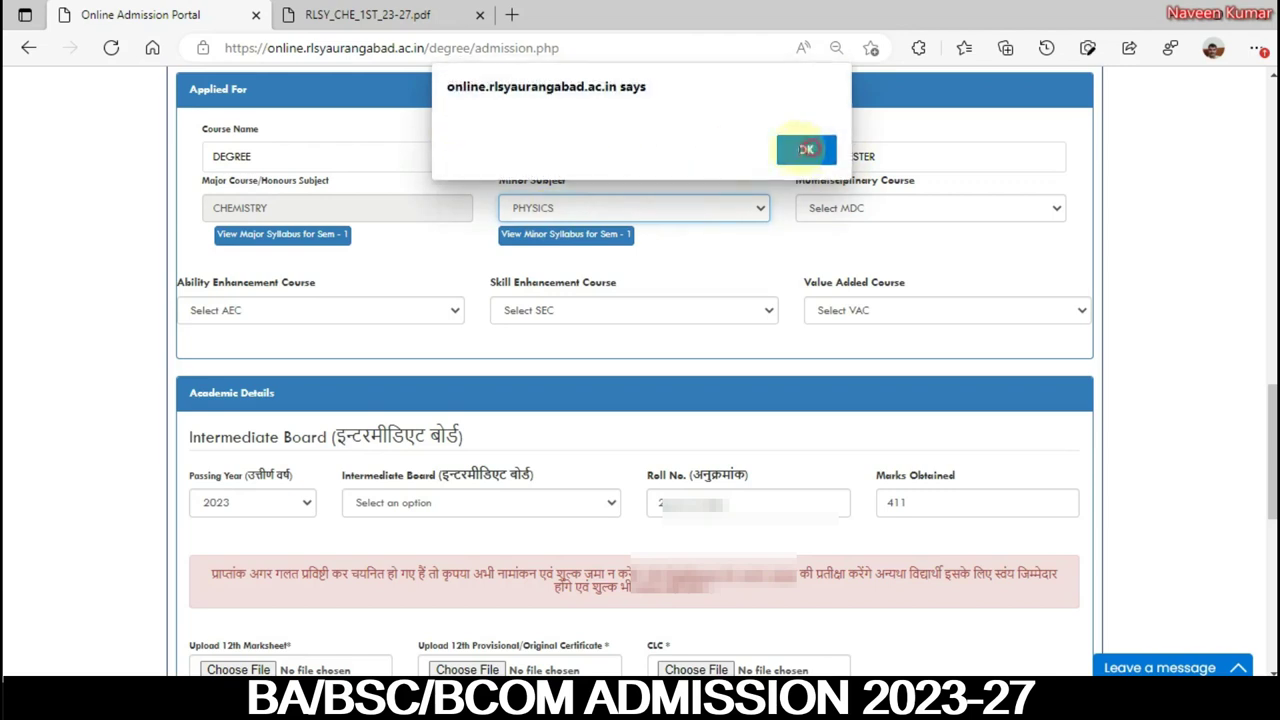
left_click(806, 149)
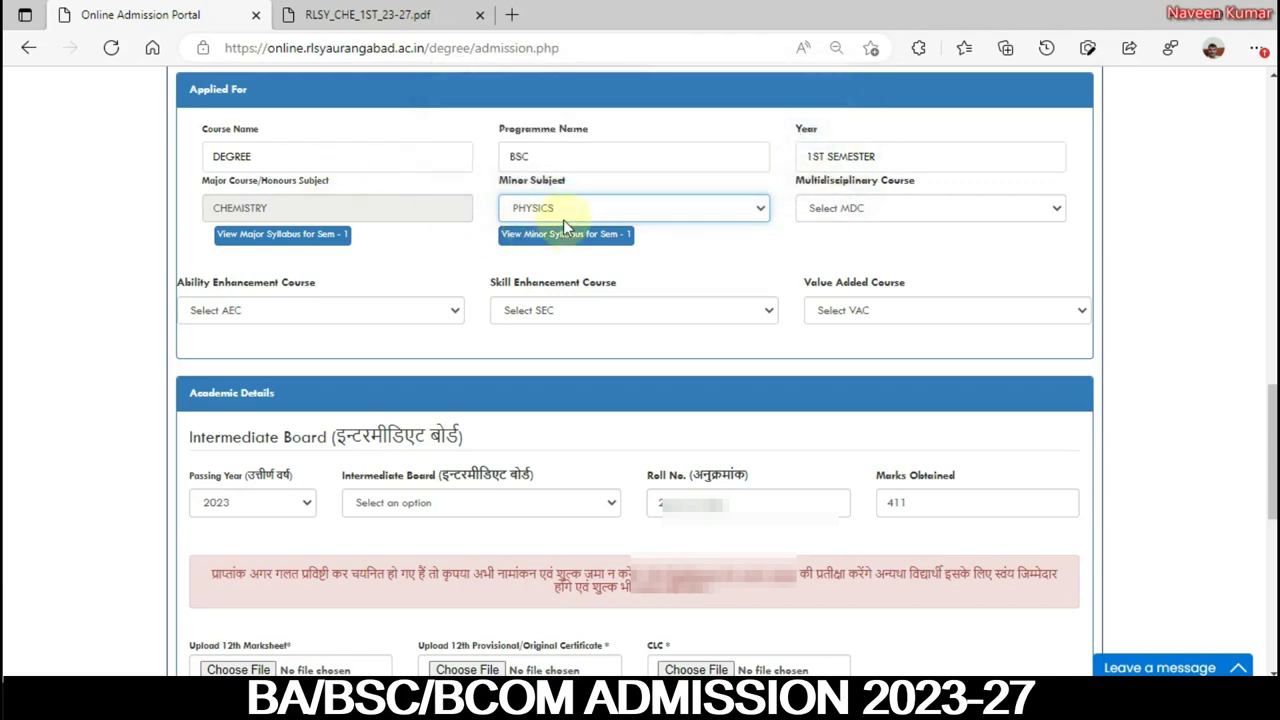
left_click(862, 212)
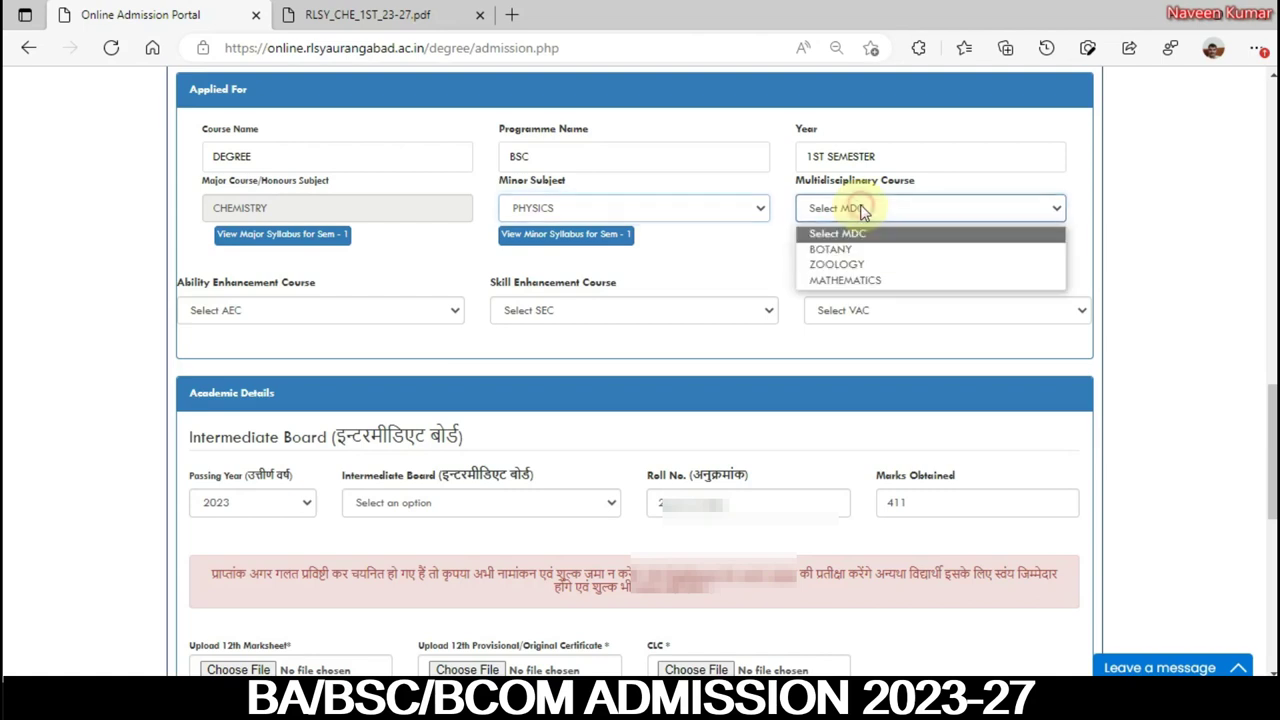
left_click(846, 280)
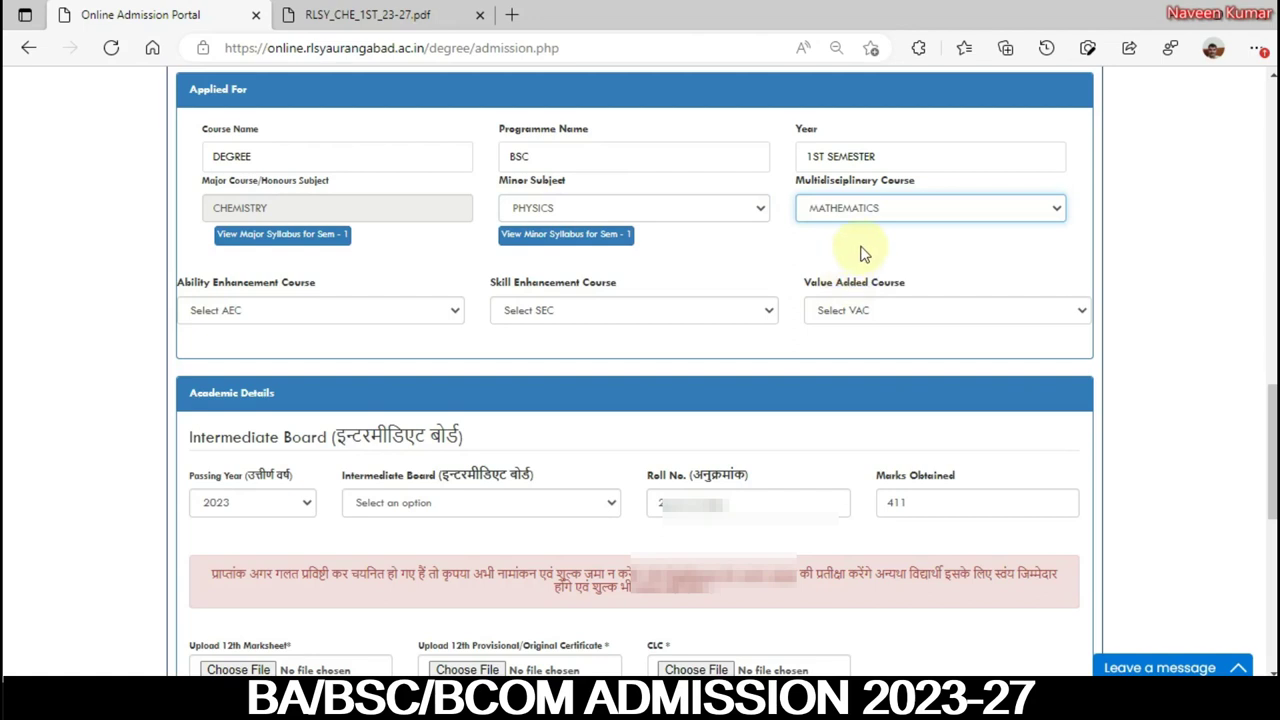
Step: Set the ability enhancement course to MIL with HINDI as its language
left_click(270, 315)
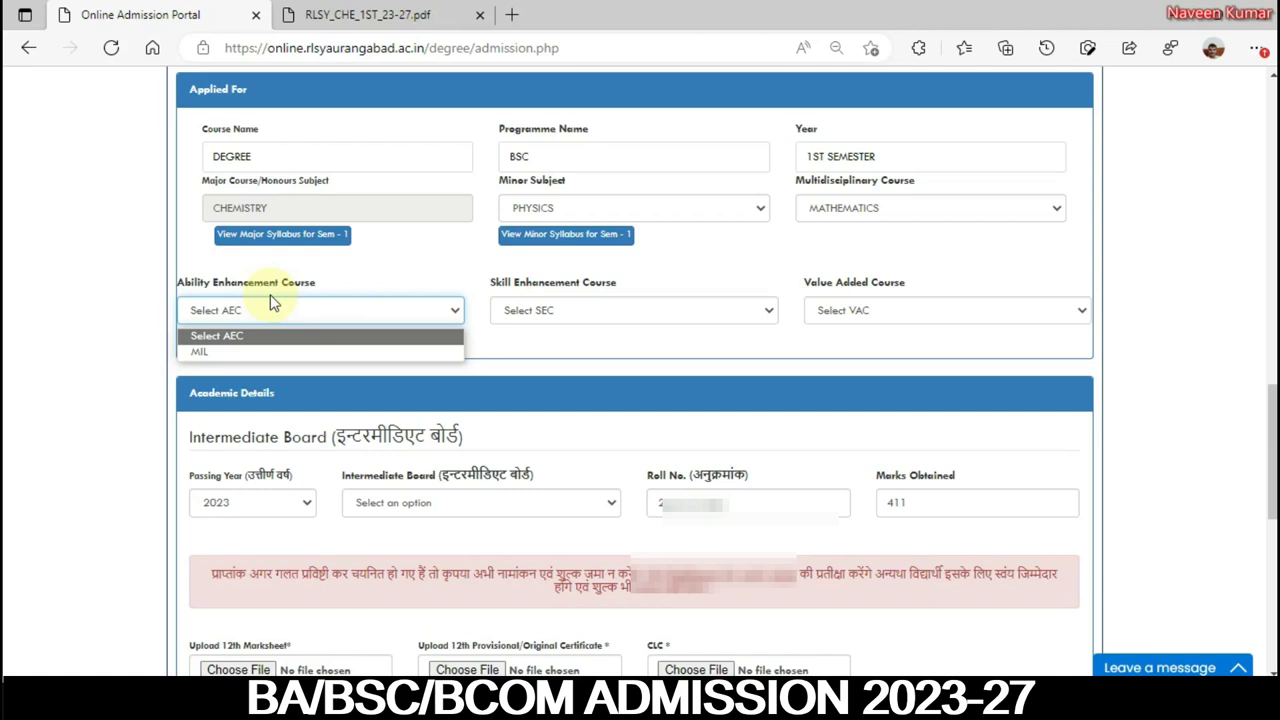
left_click(197, 350)
left_click(223, 372)
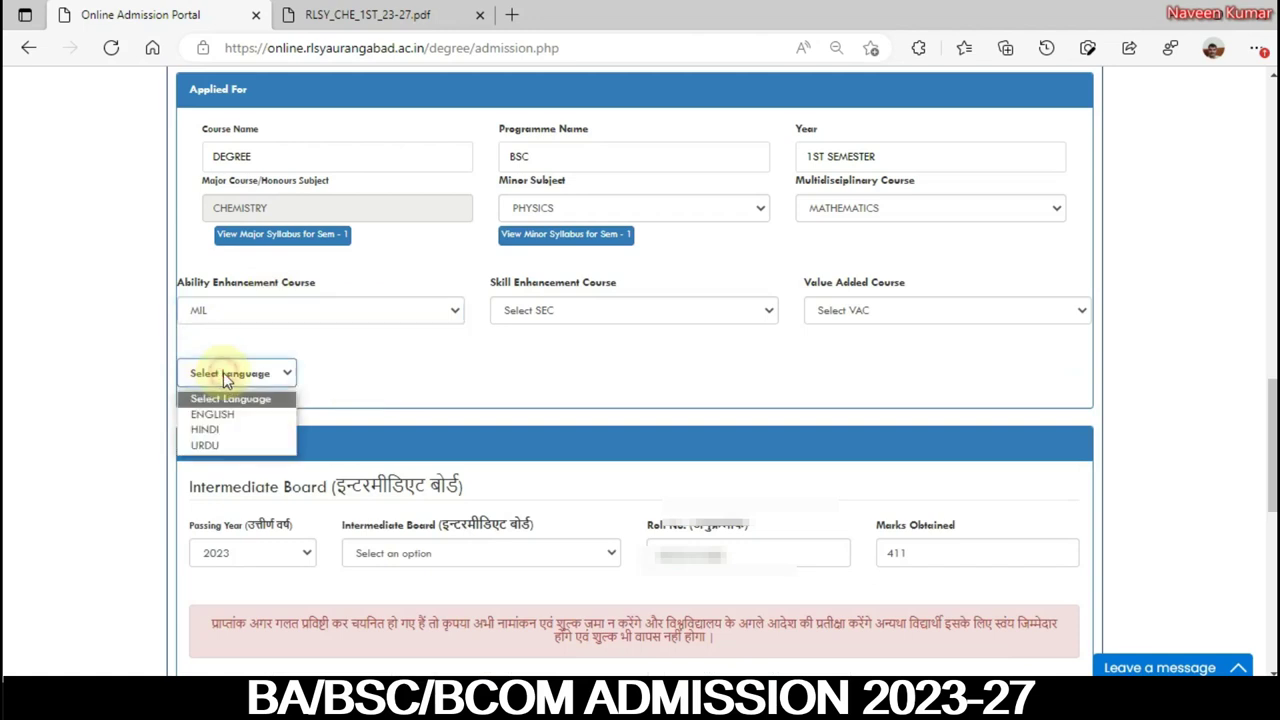
left_click(212, 432)
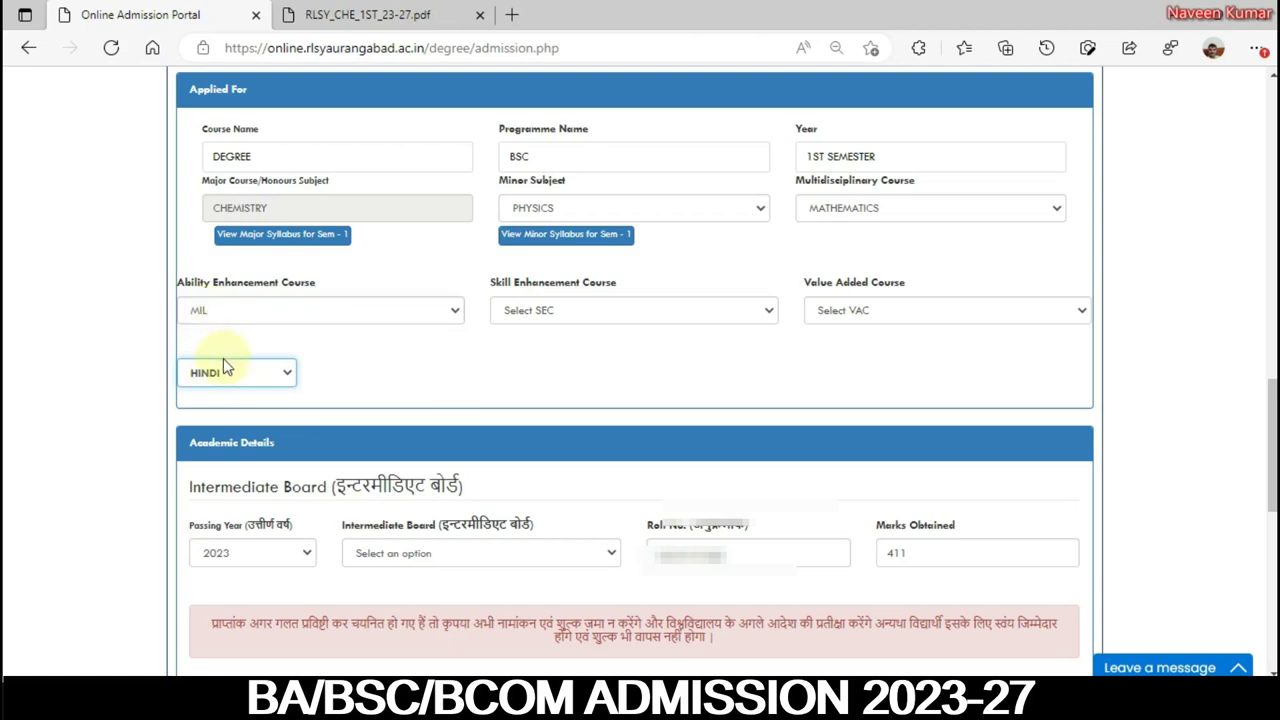
Step: Set the skill enhancement course to CREATIVE WRITING and the value added course to SWACH BHARAT
left_click(564, 312)
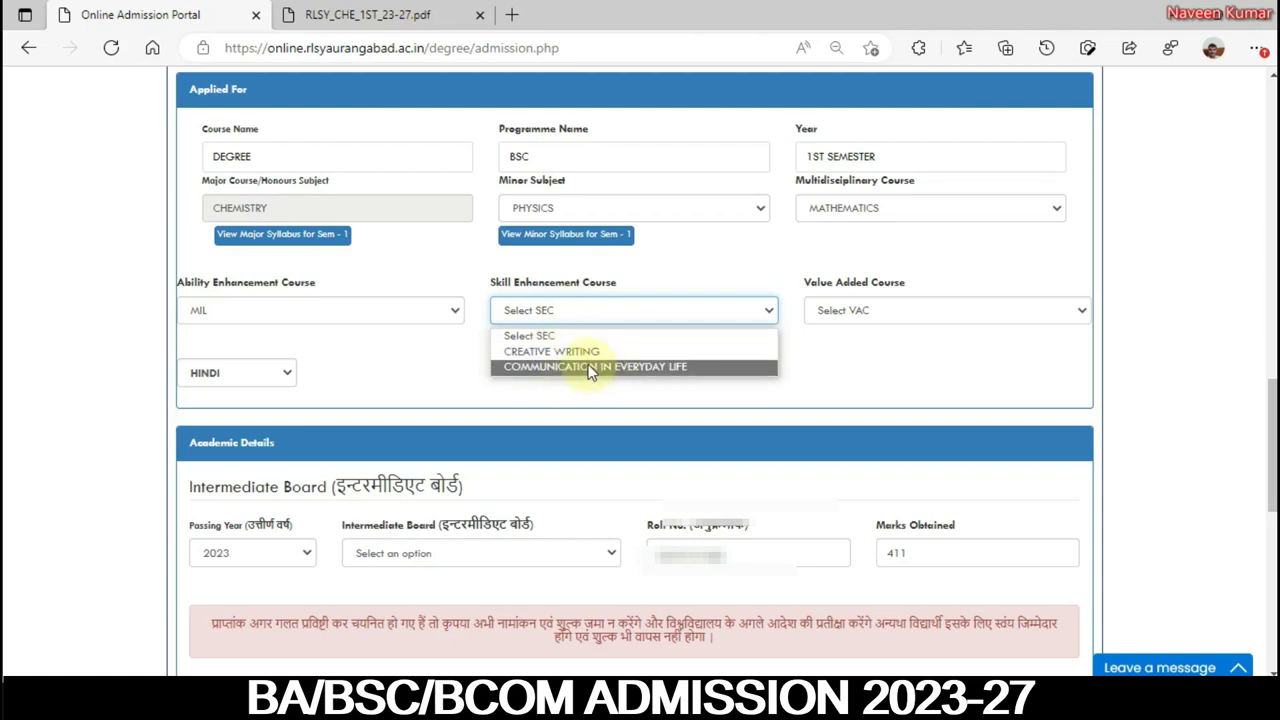
left_click(556, 351)
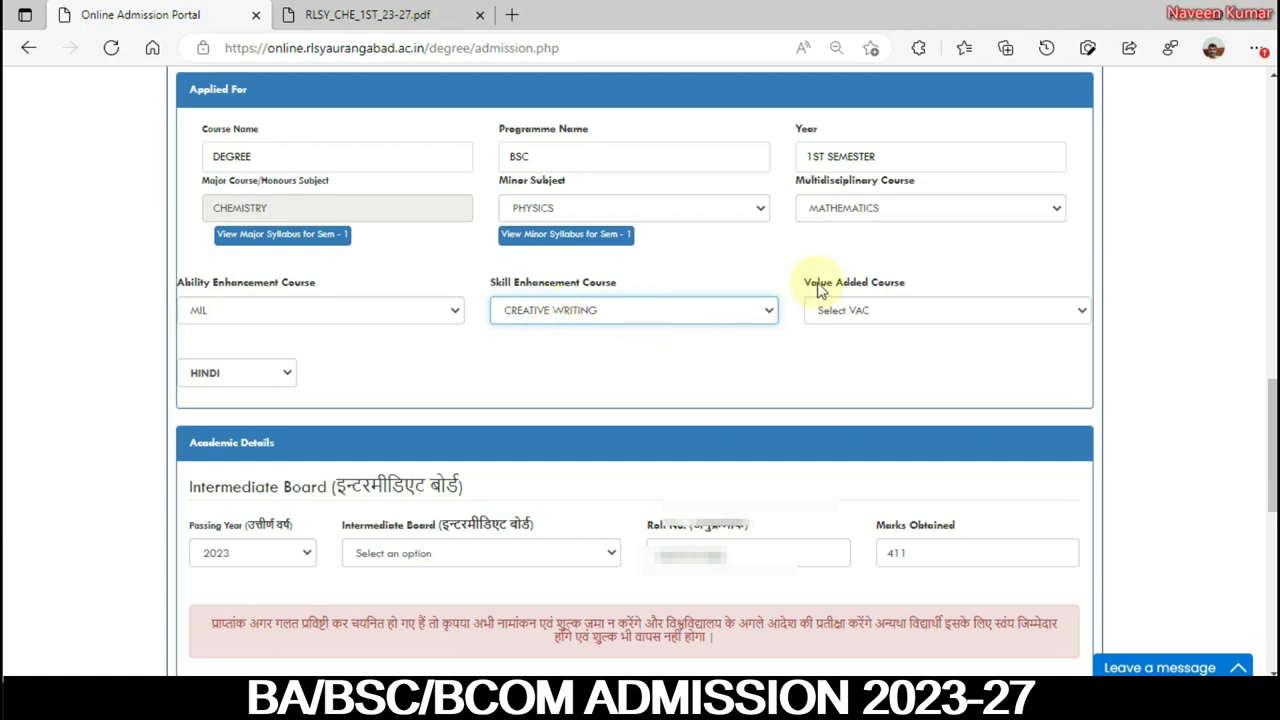
left_click(862, 313)
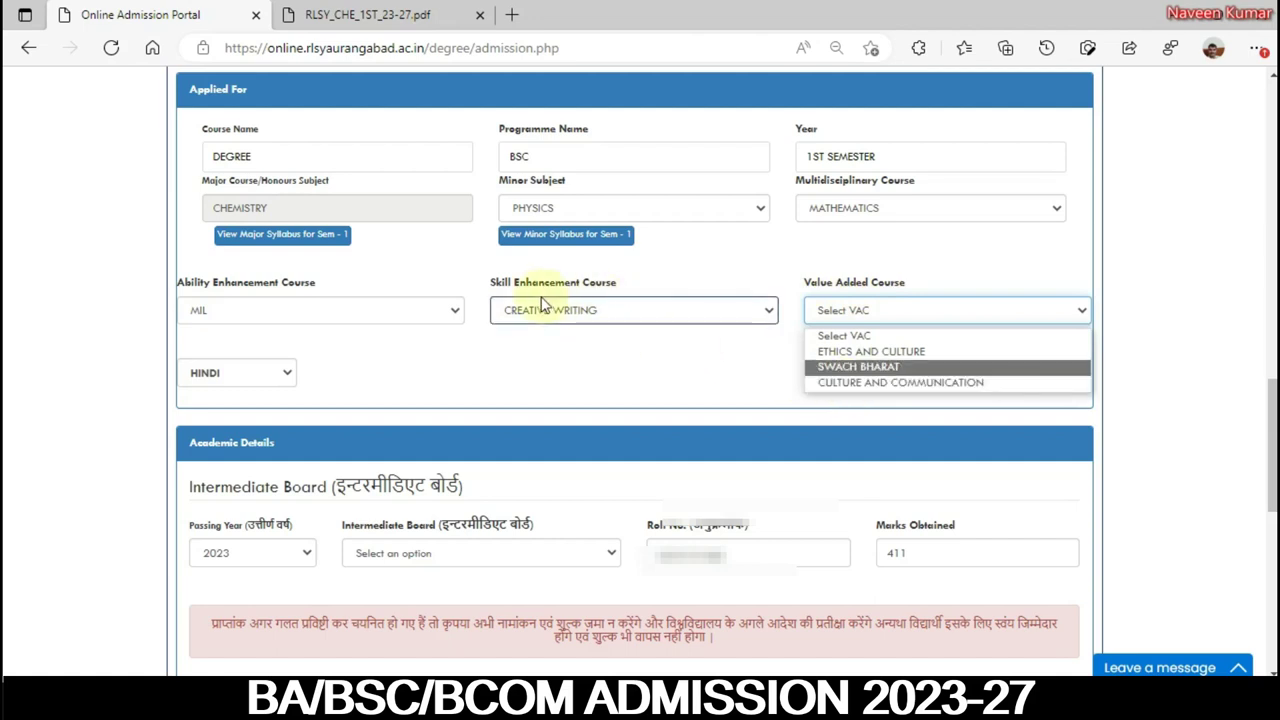
left_click(848, 366)
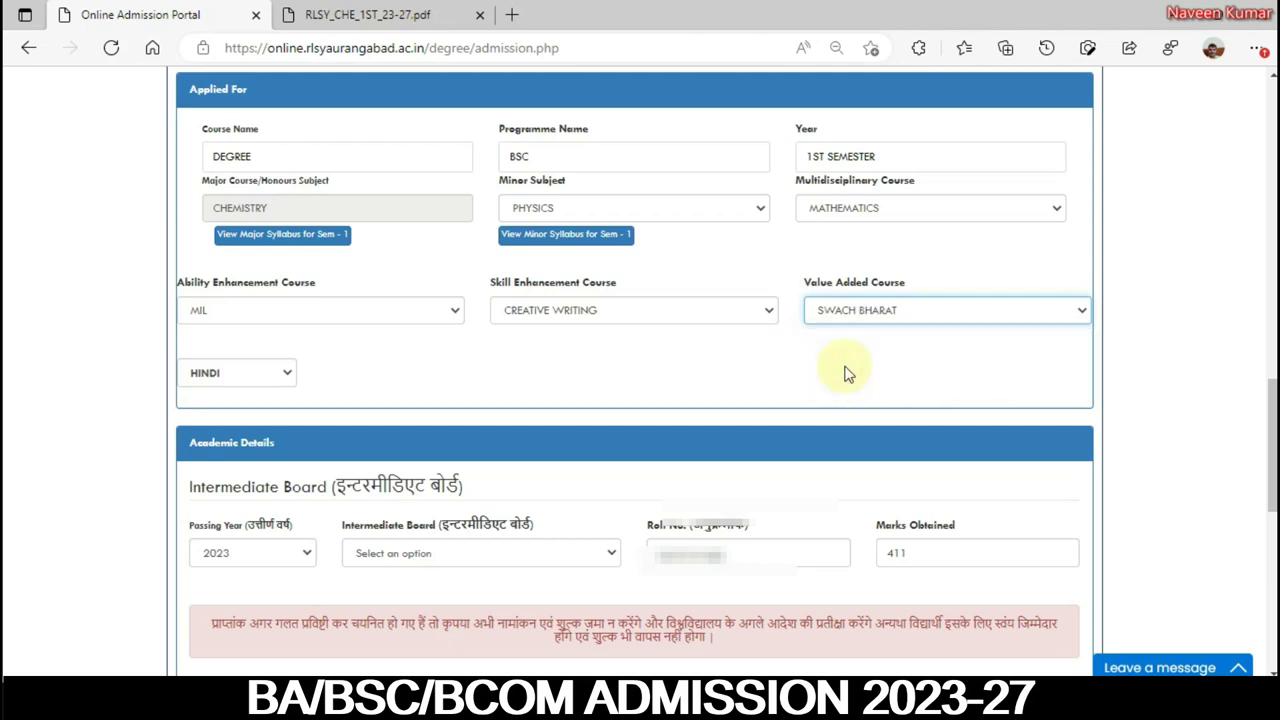
Step: Examine the Academic Details fields and the upload fields for the 12th marksheet, certificate, CLC, photograph and signature
scroll(836, 370, "down", 5)
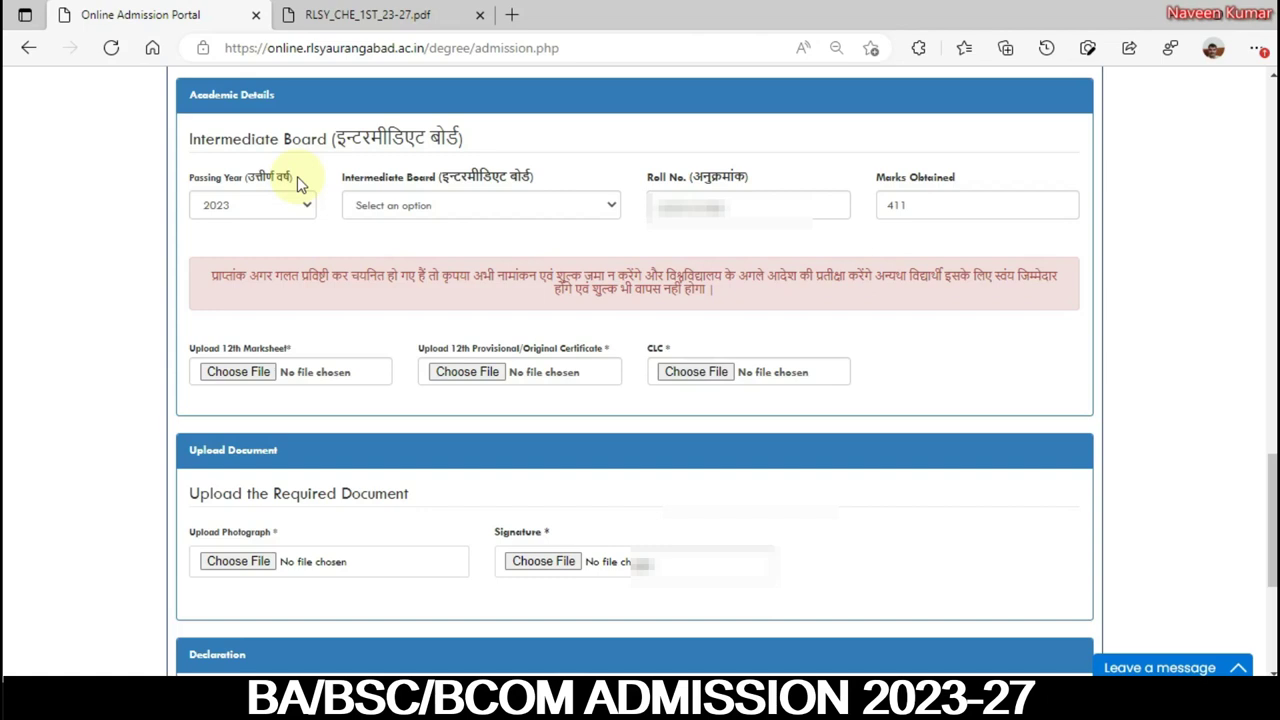
left_click(269, 206)
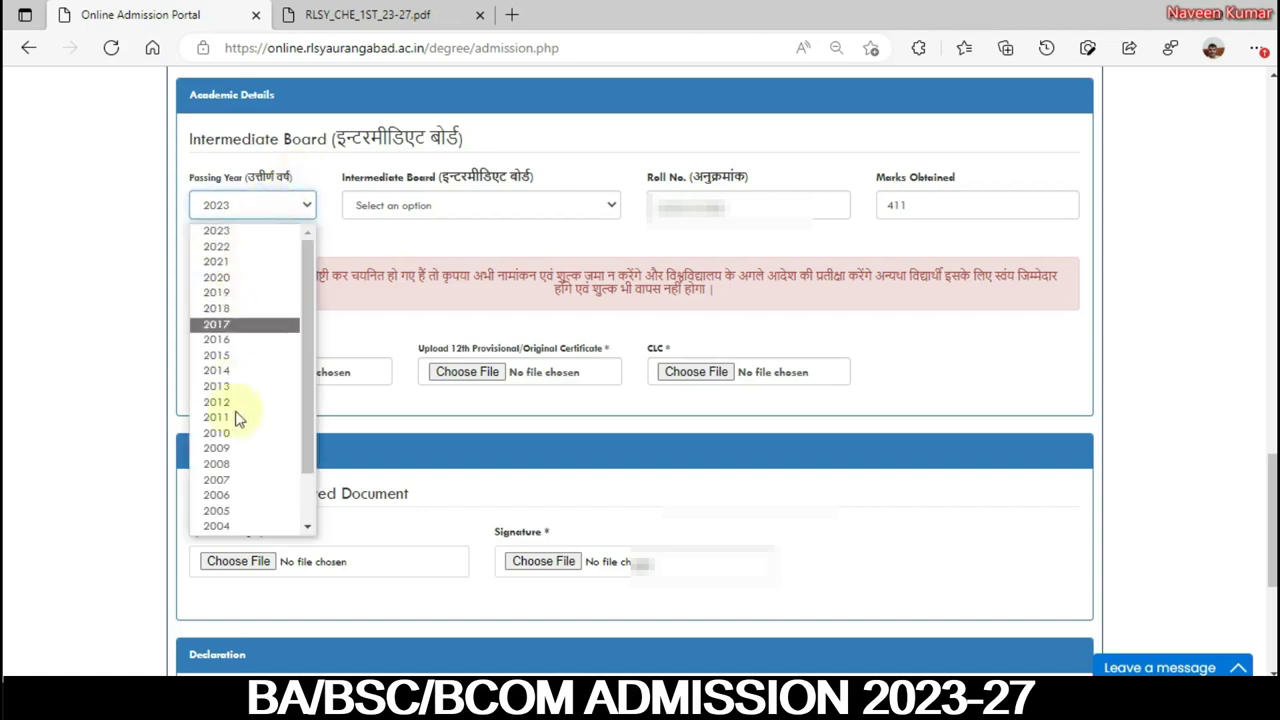
left_click(316, 172)
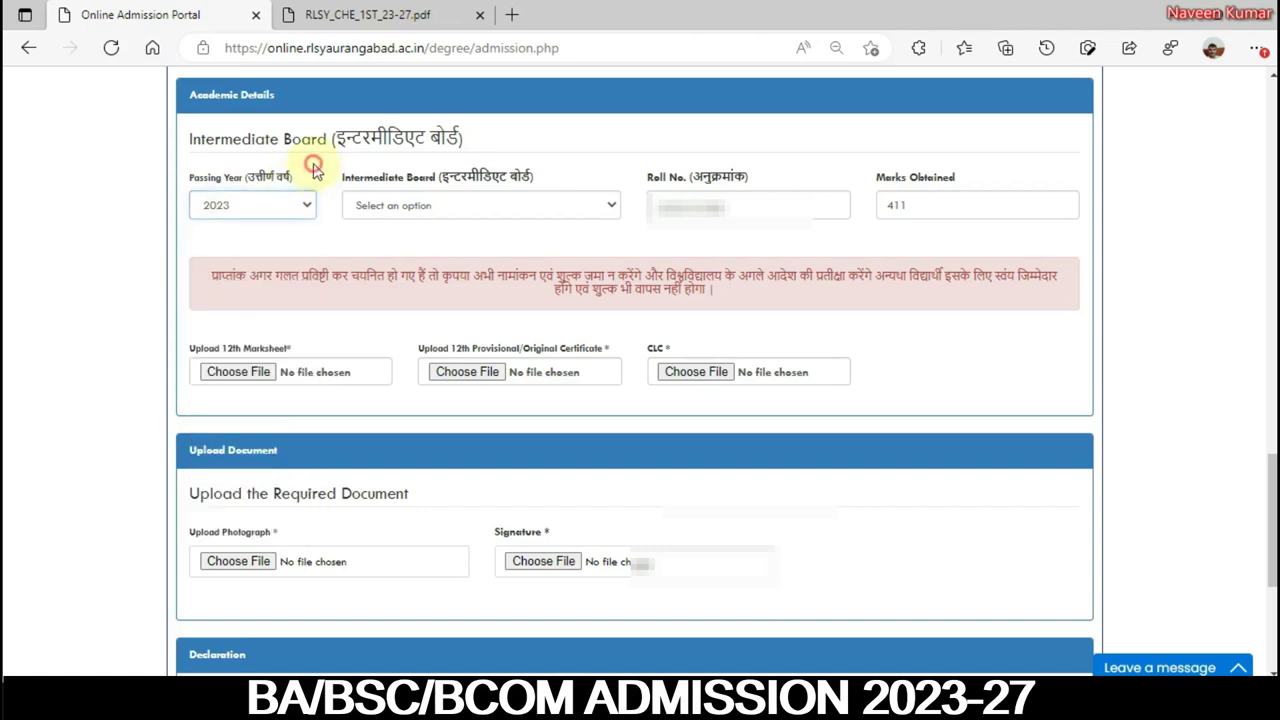
left_click(401, 205)
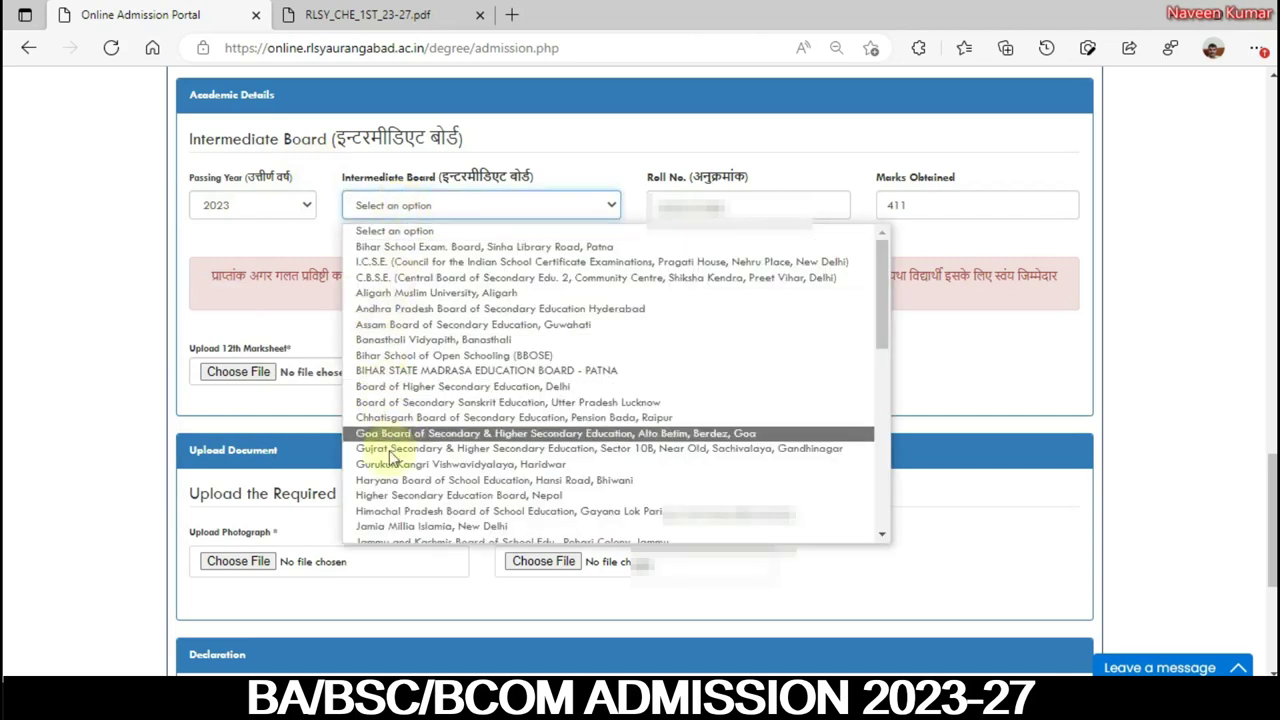
left_click(152, 211)
left_click(662, 205)
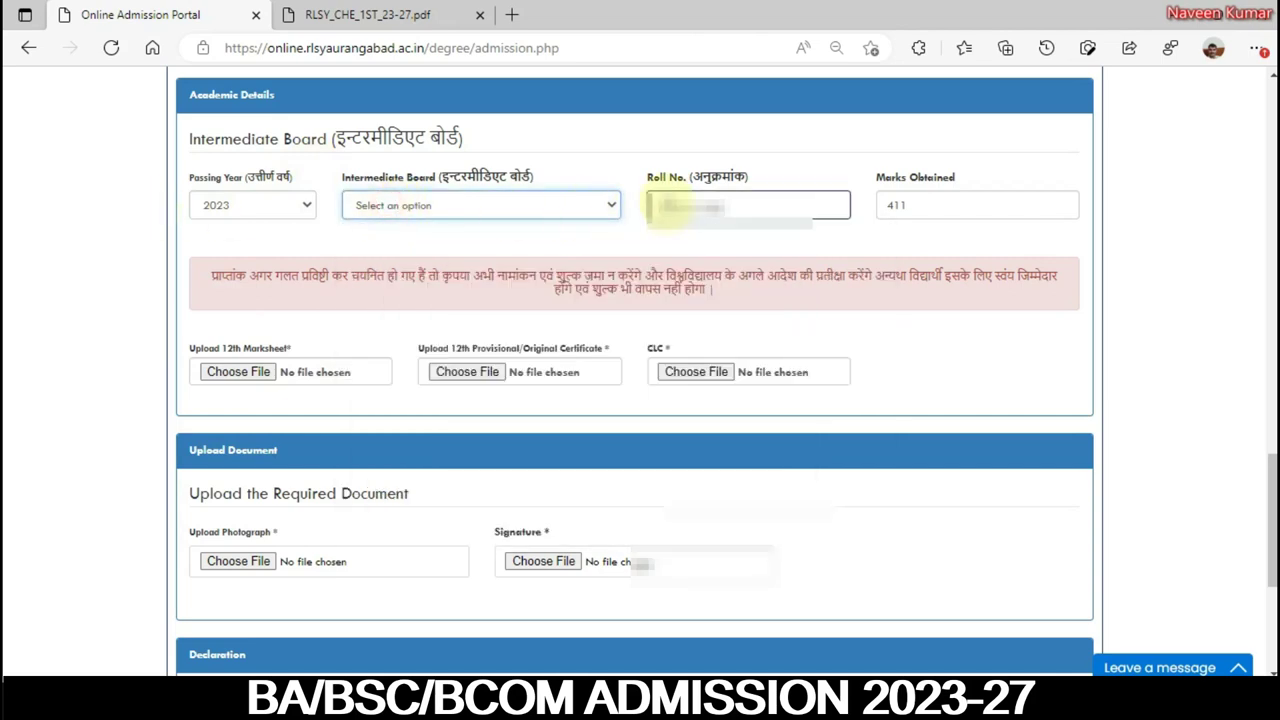
left_click(923, 207)
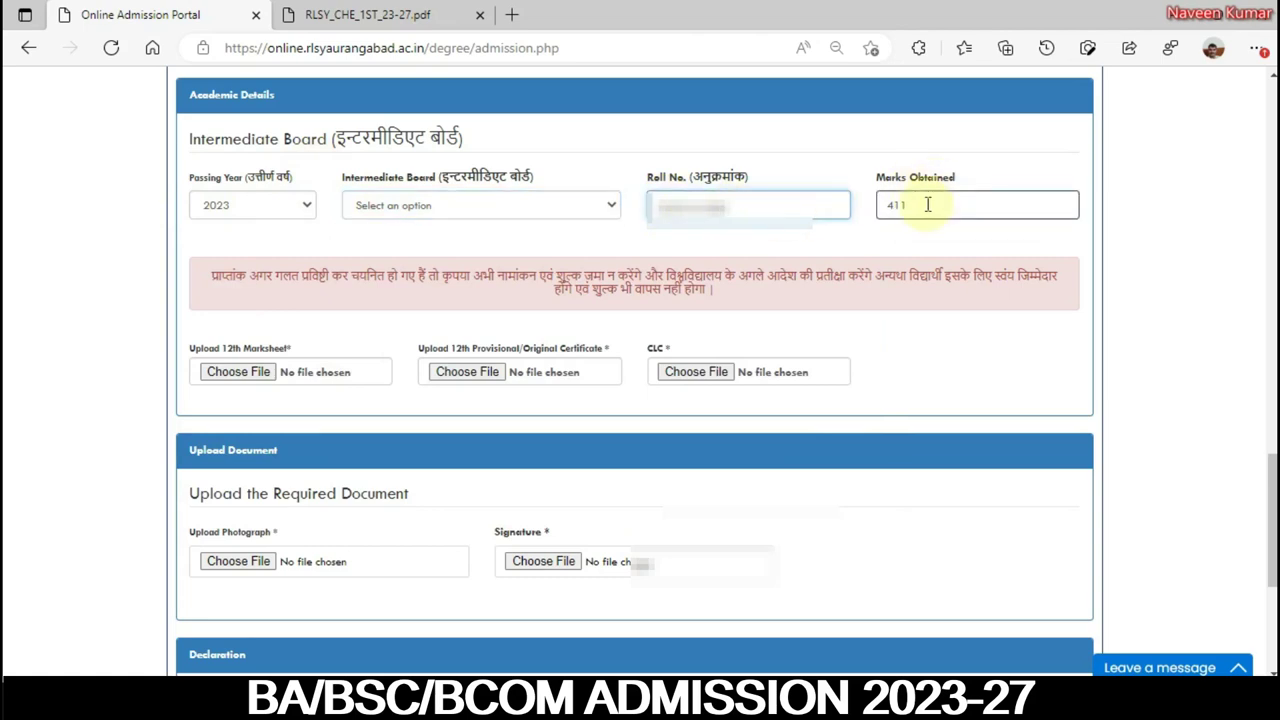
left_click(927, 204)
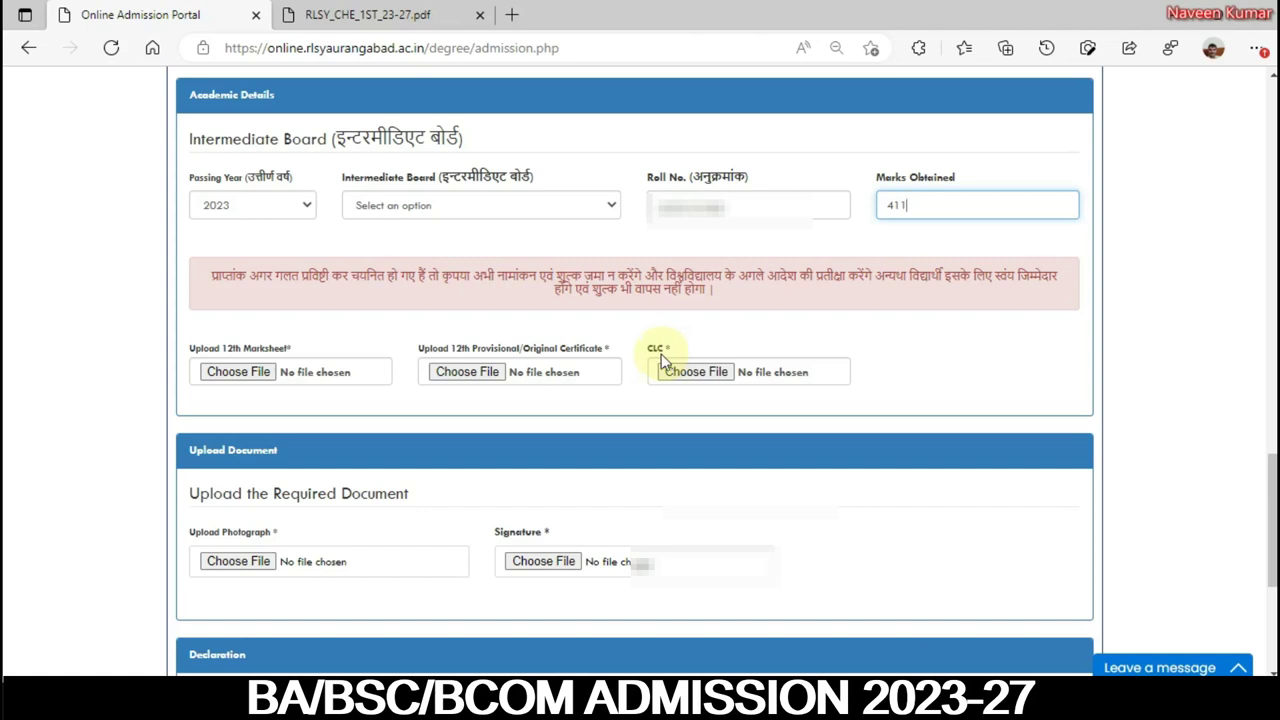
scroll(1260, 543, "down", 3)
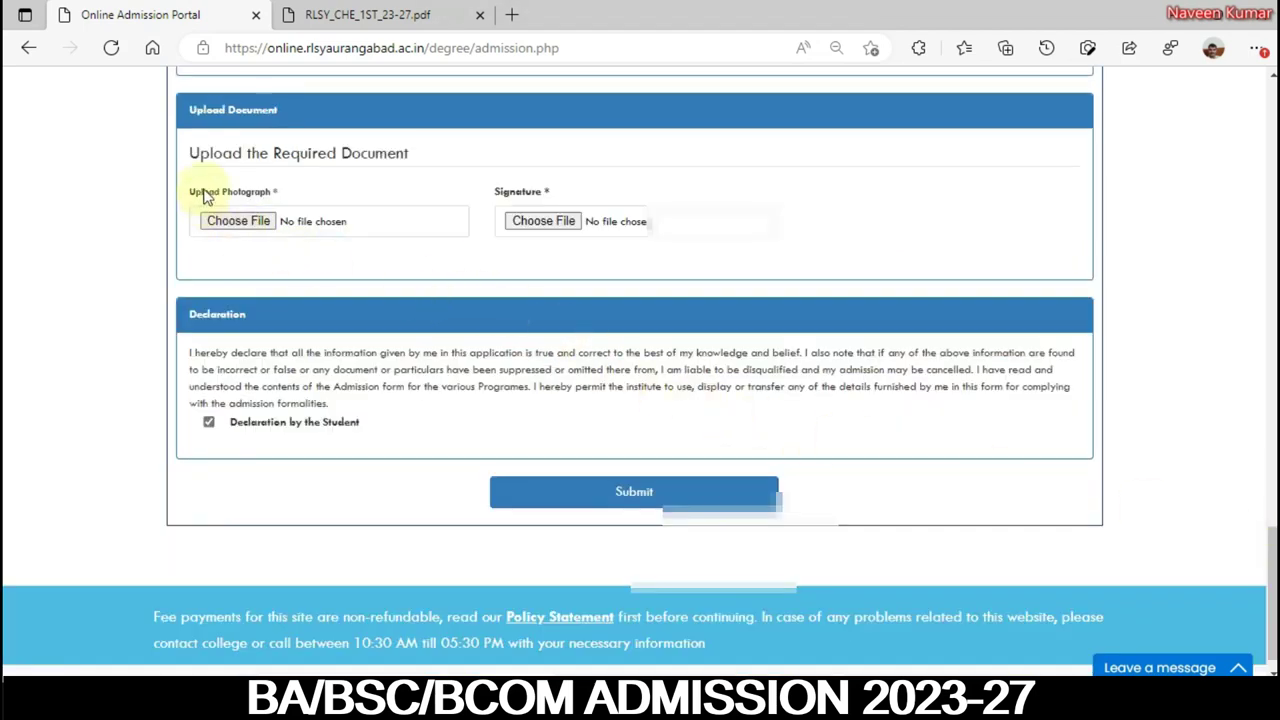
left_click(212, 224)
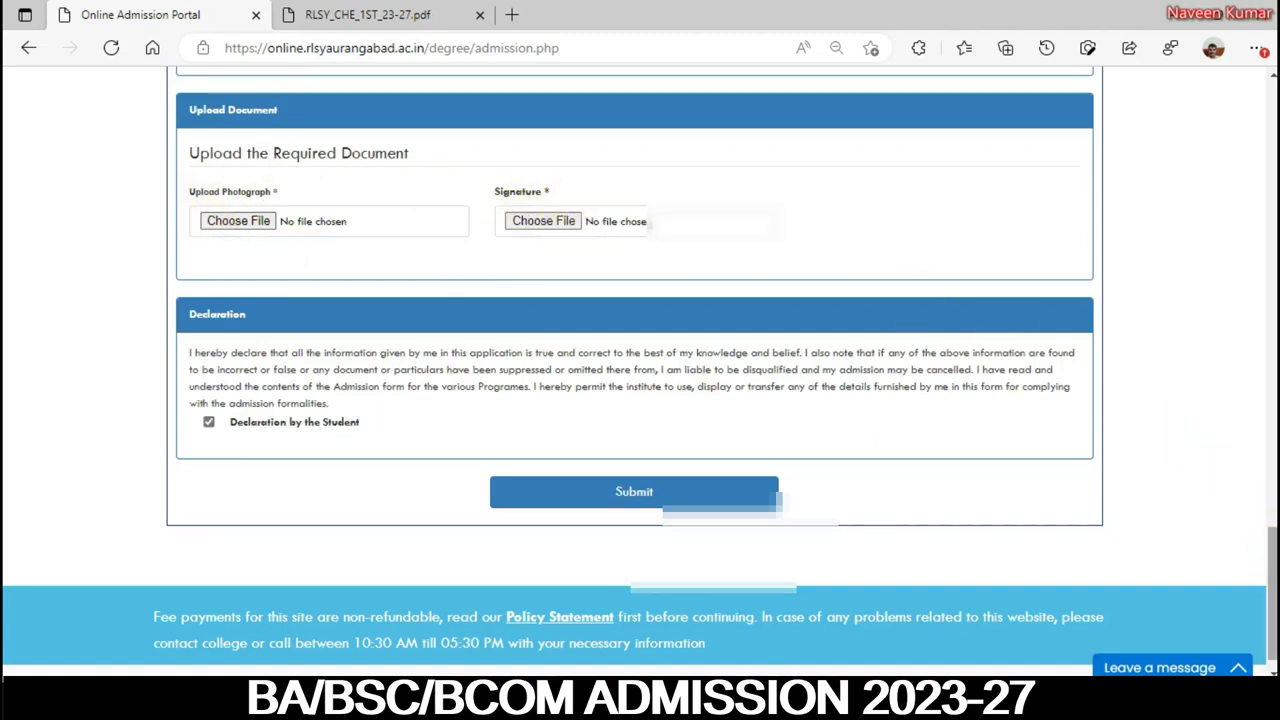
scroll(1257, 455, "up", 3)
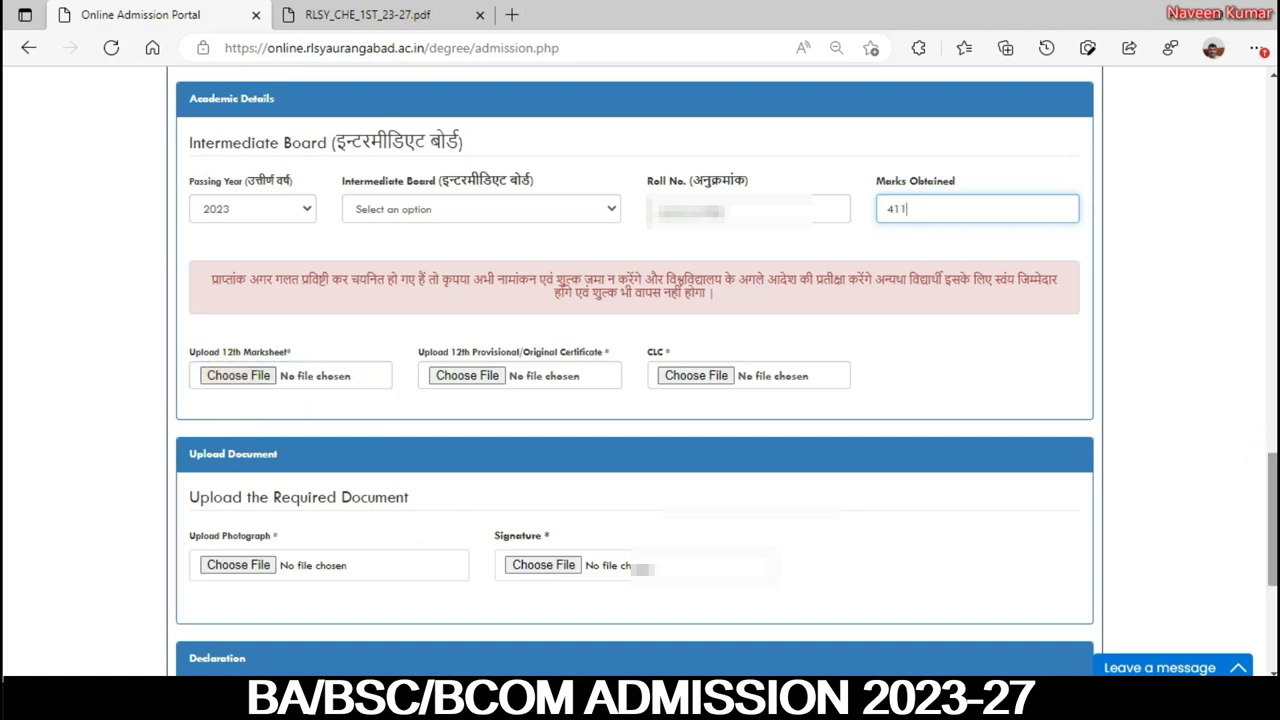
Step: Make sure the Declaration by the Student is ticked and submit the admission form
scroll(1255, 566, "down", 5)
left_click(209, 393)
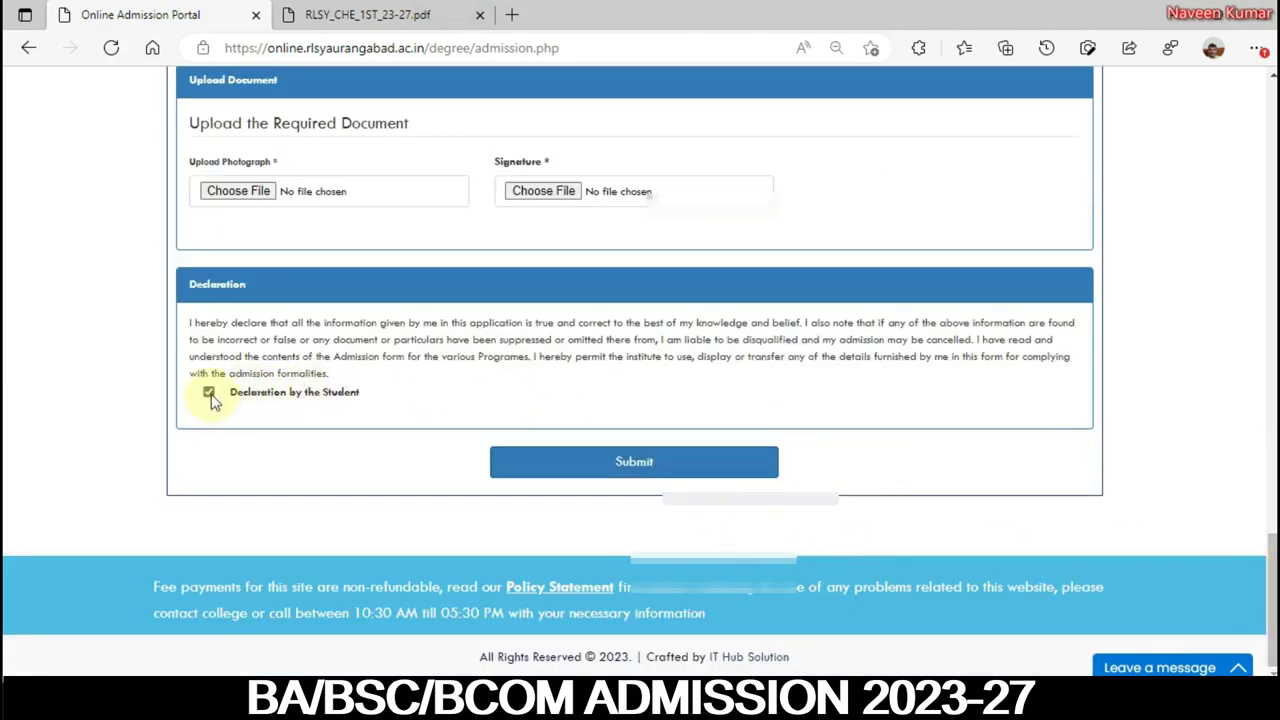
left_click(210, 394)
left_click(210, 394)
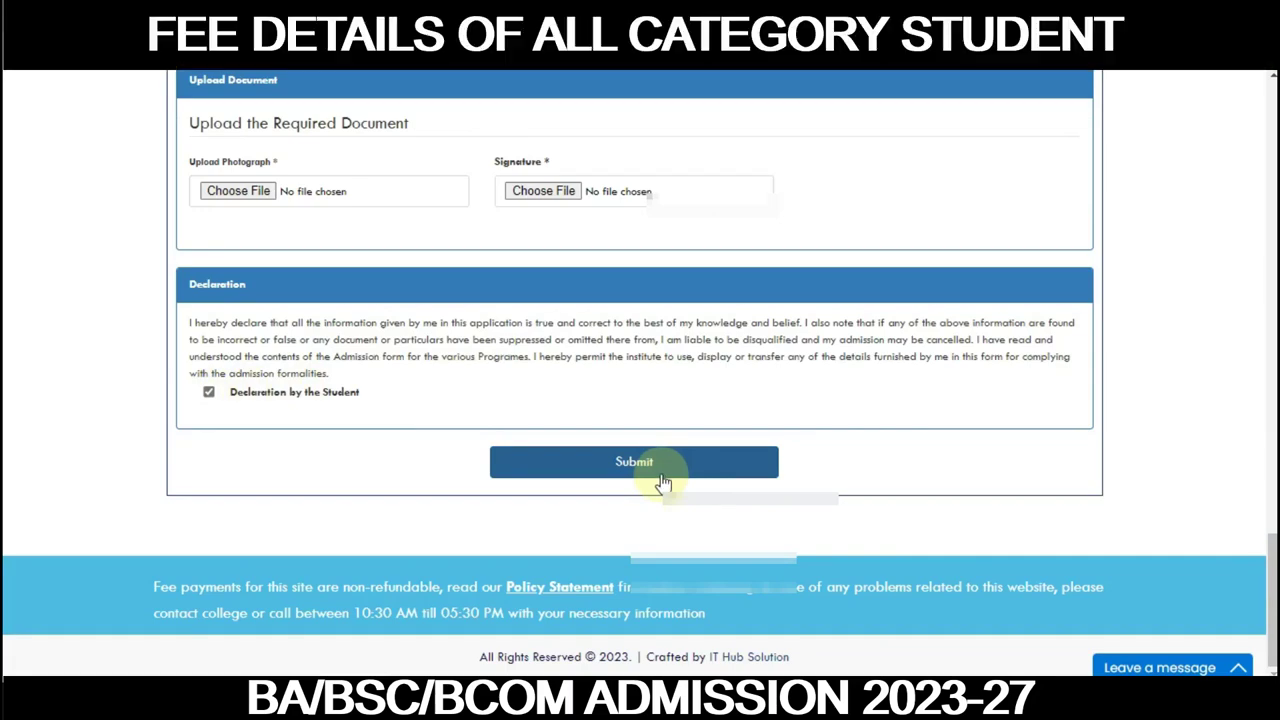
left_click(661, 470)
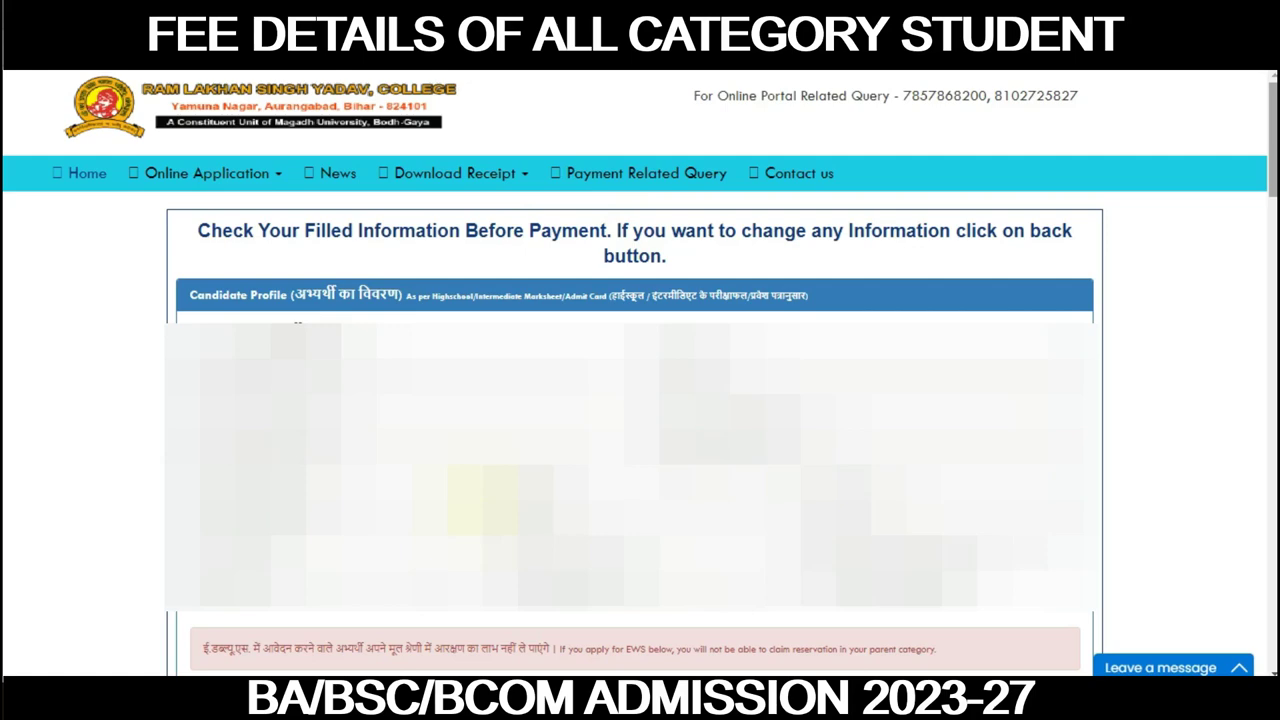
Step: Open the payment options below the filled-in form preview and continue from the transaction summary to pay the admission fee
scroll(470, 480, "down", 10)
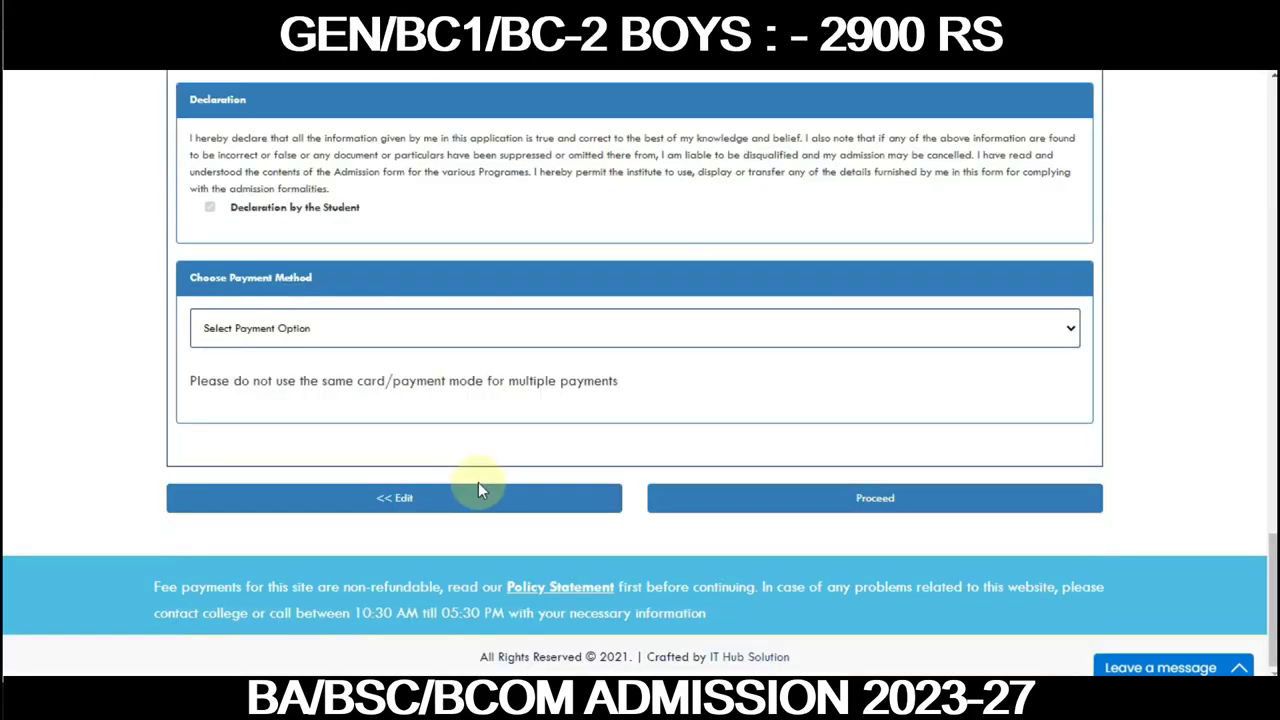
left_click(313, 337)
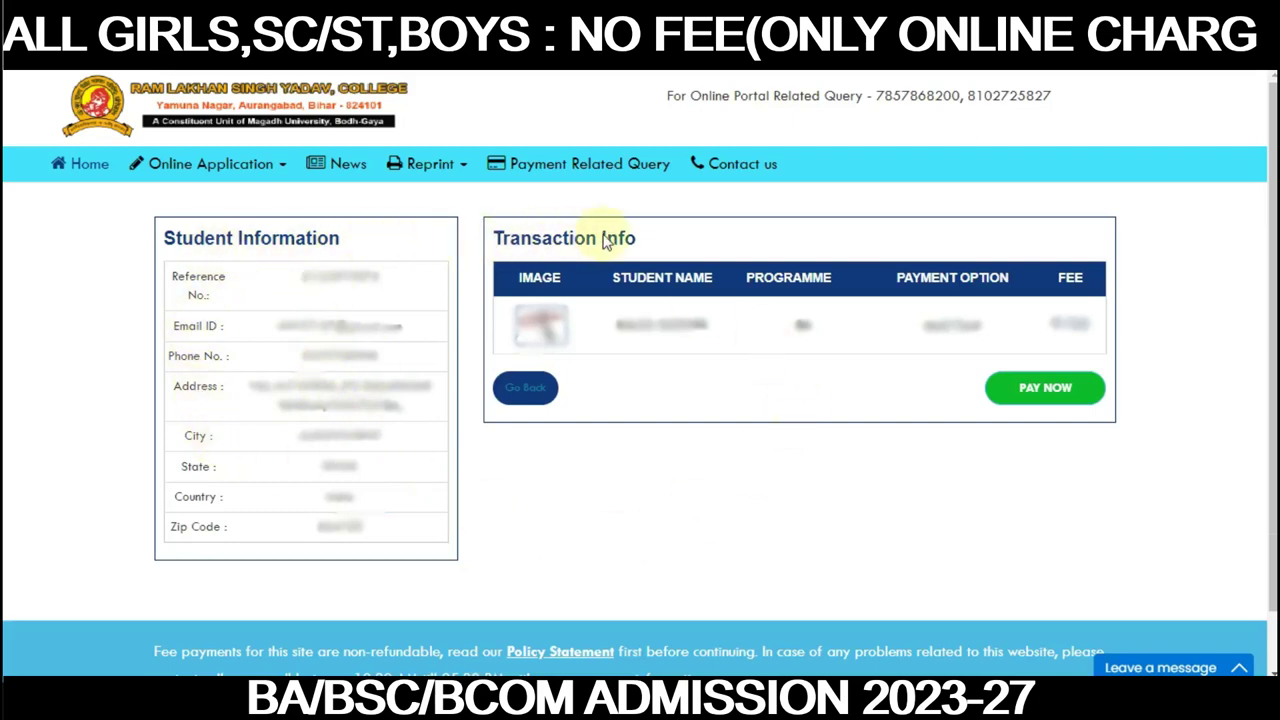
left_click(1068, 386)
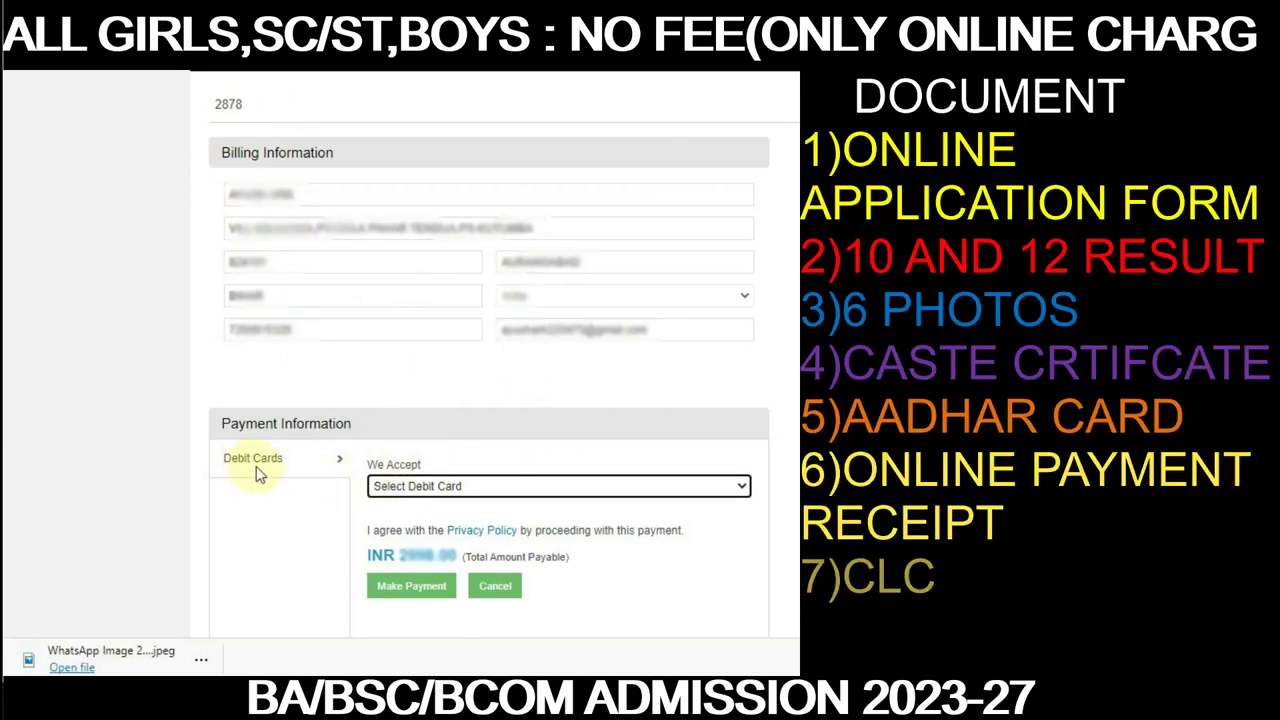
Step: Review the accepted debit card types in the payment information and choose RuPay
left_click(408, 490)
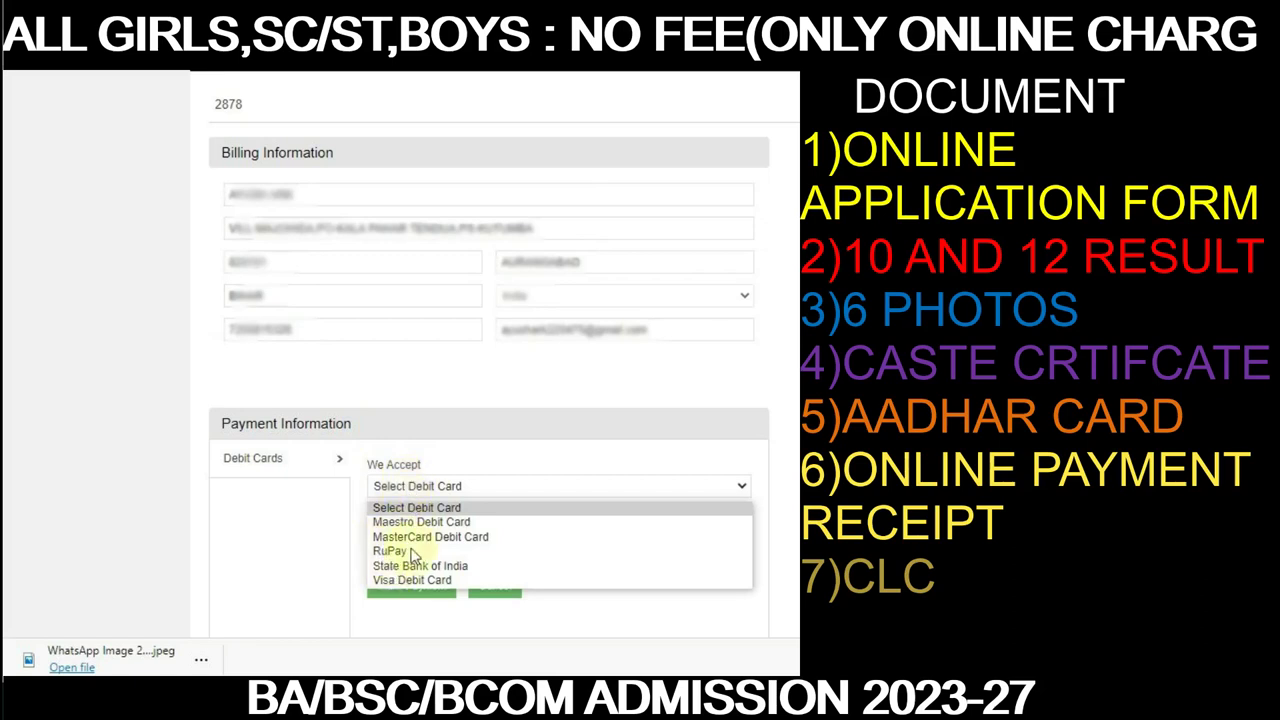
left_click(433, 508)
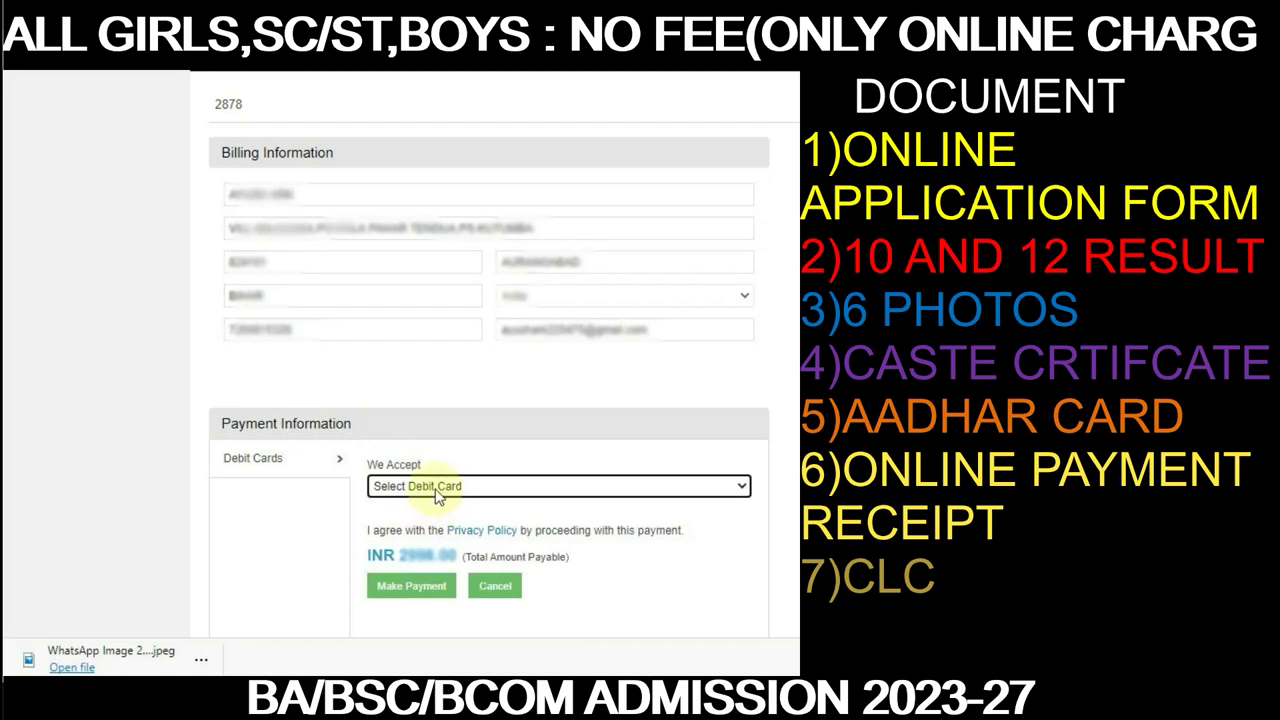
left_click(437, 490)
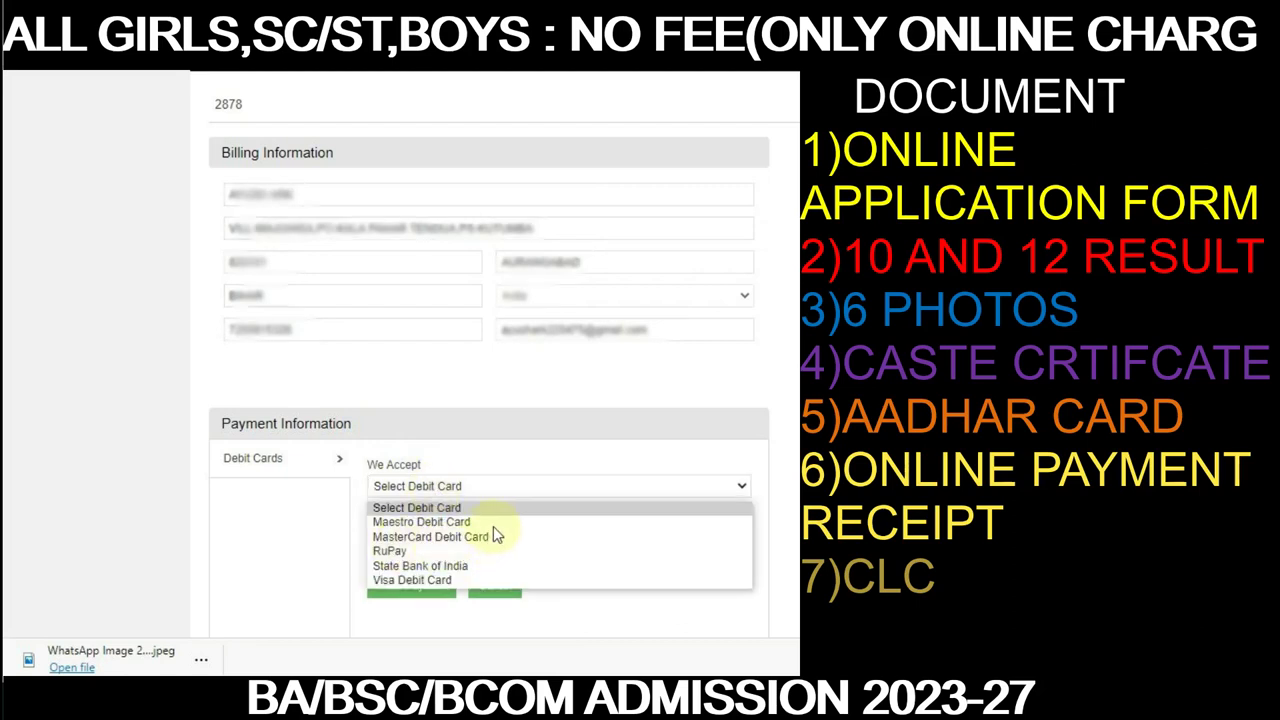
left_click(520, 551)
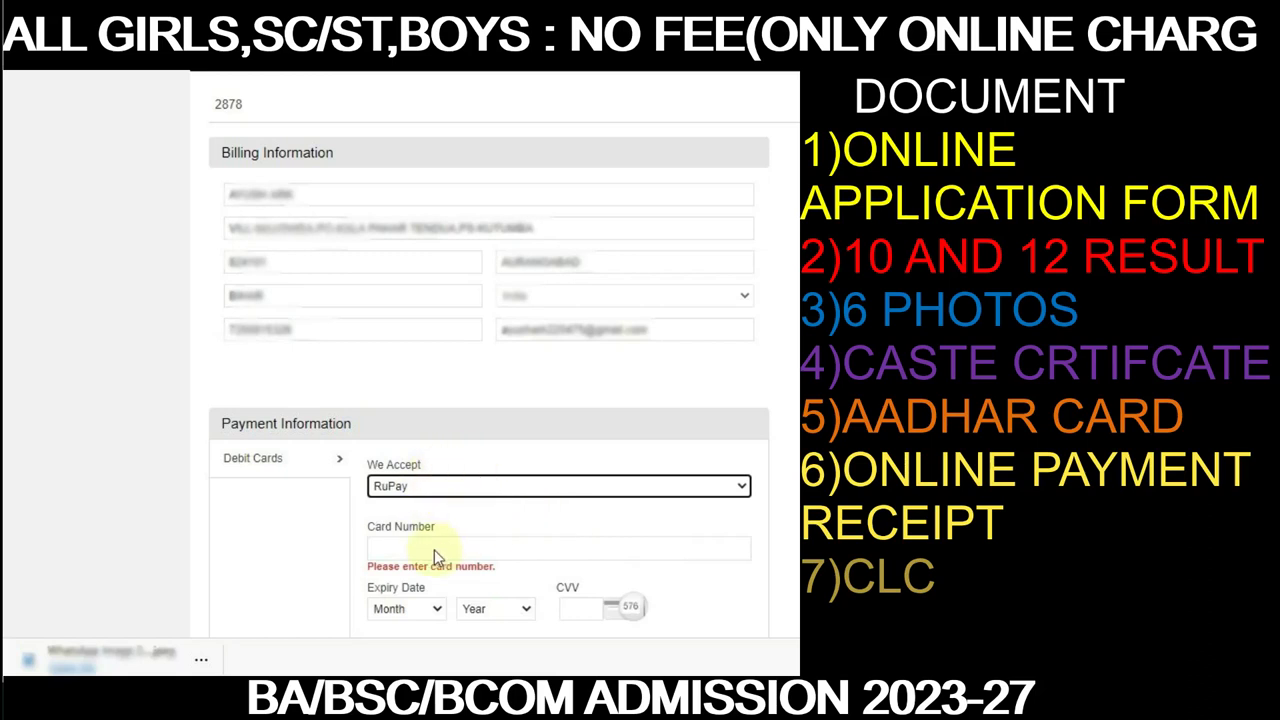